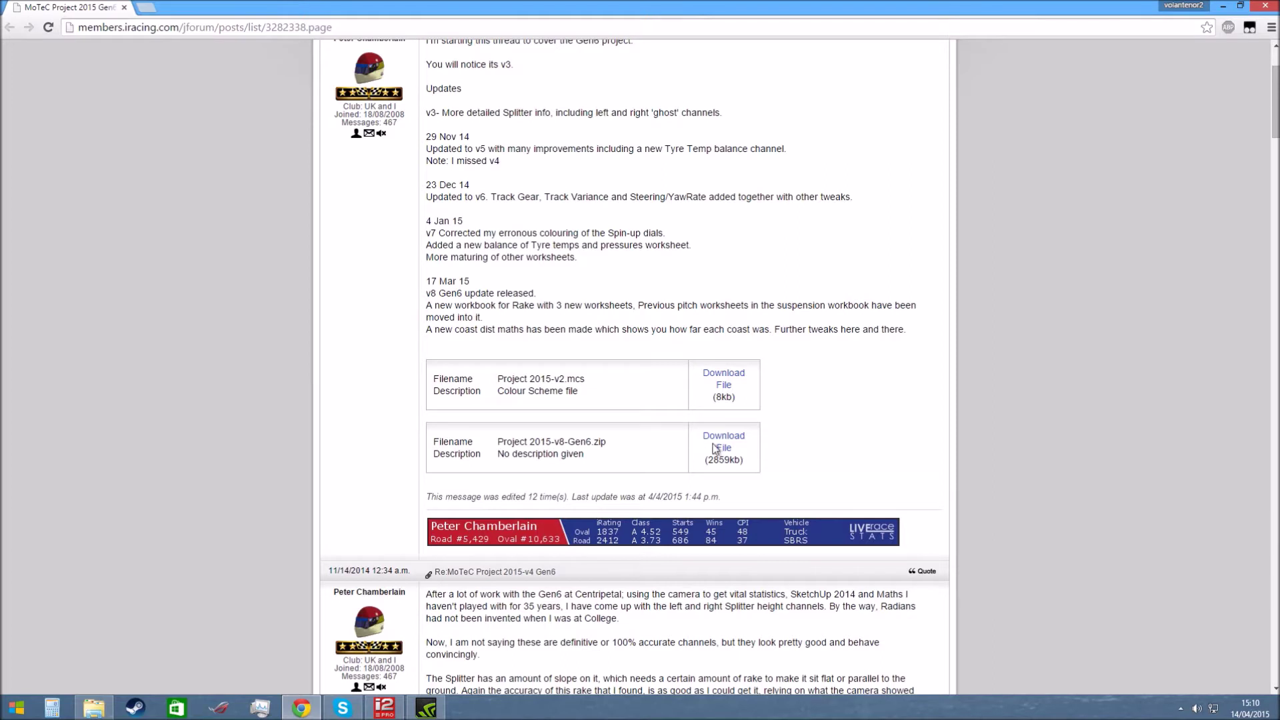
Download Project 2015-v8-Gen6.zip from the forum post and show the downloaded archive in its folder
left_click(722, 450)
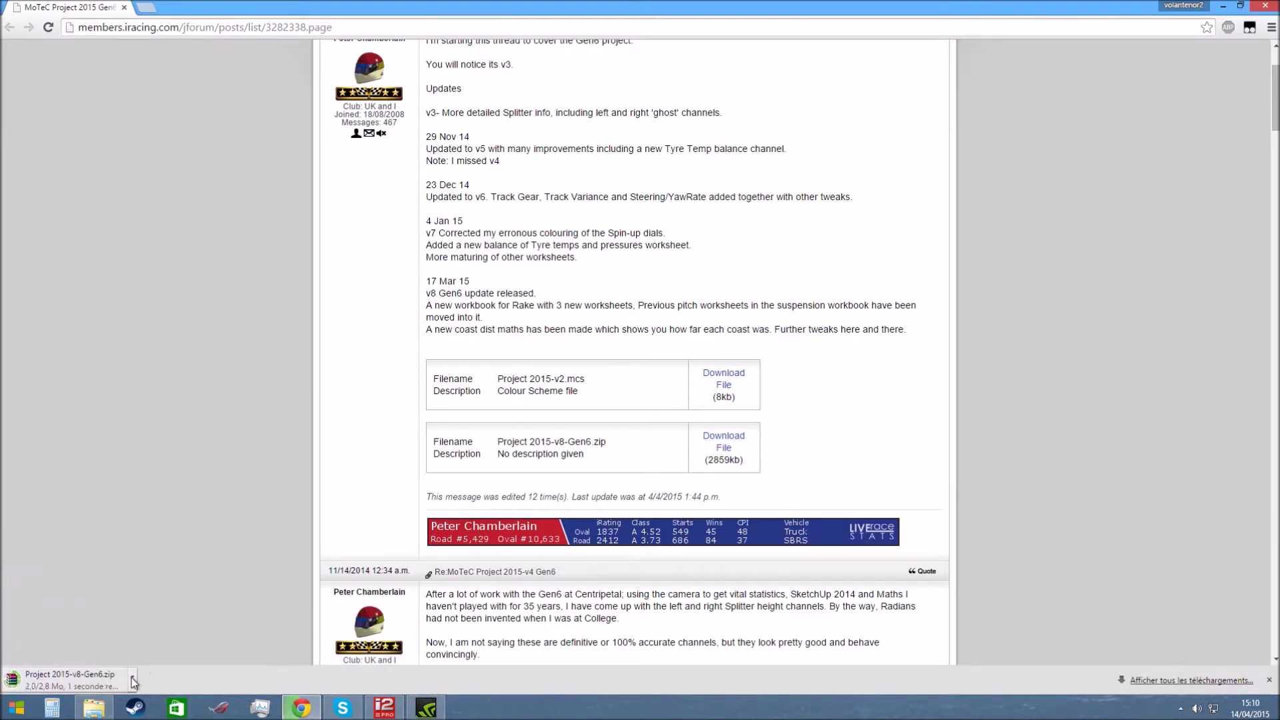
scroll(388, 306, "up", 1)
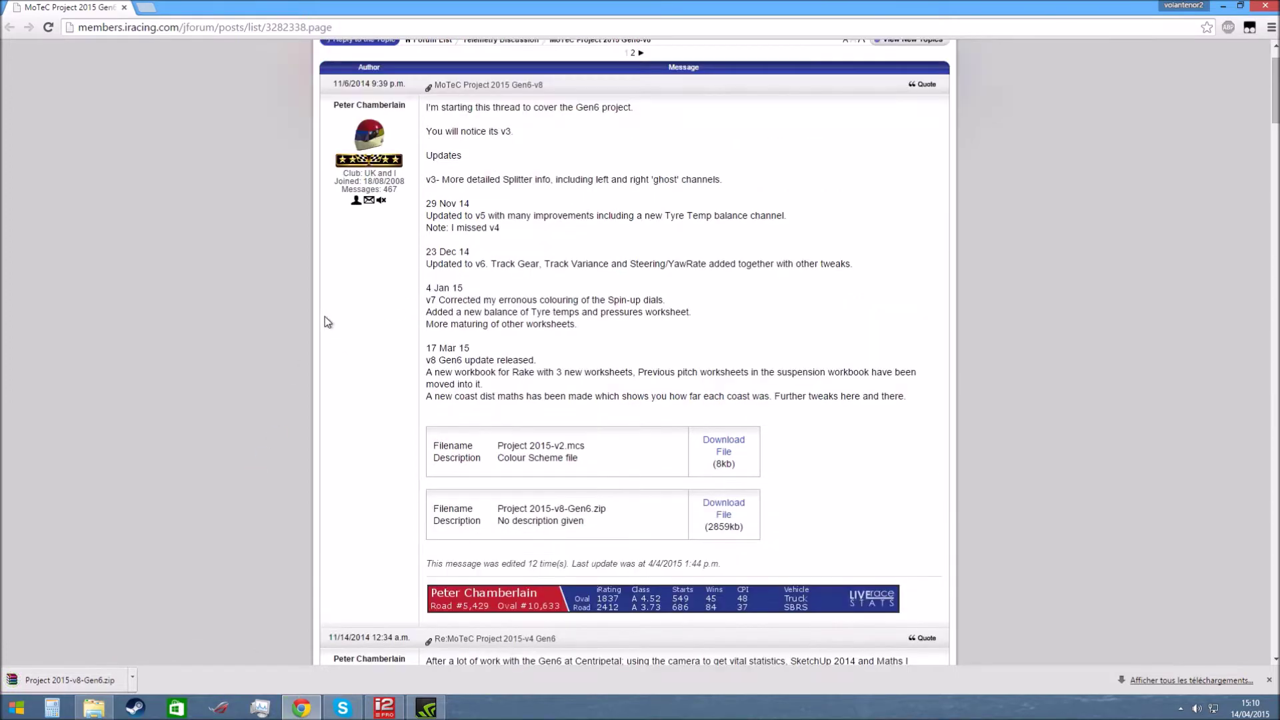
scroll(289, 259, "down", 1)
left_click(132, 676)
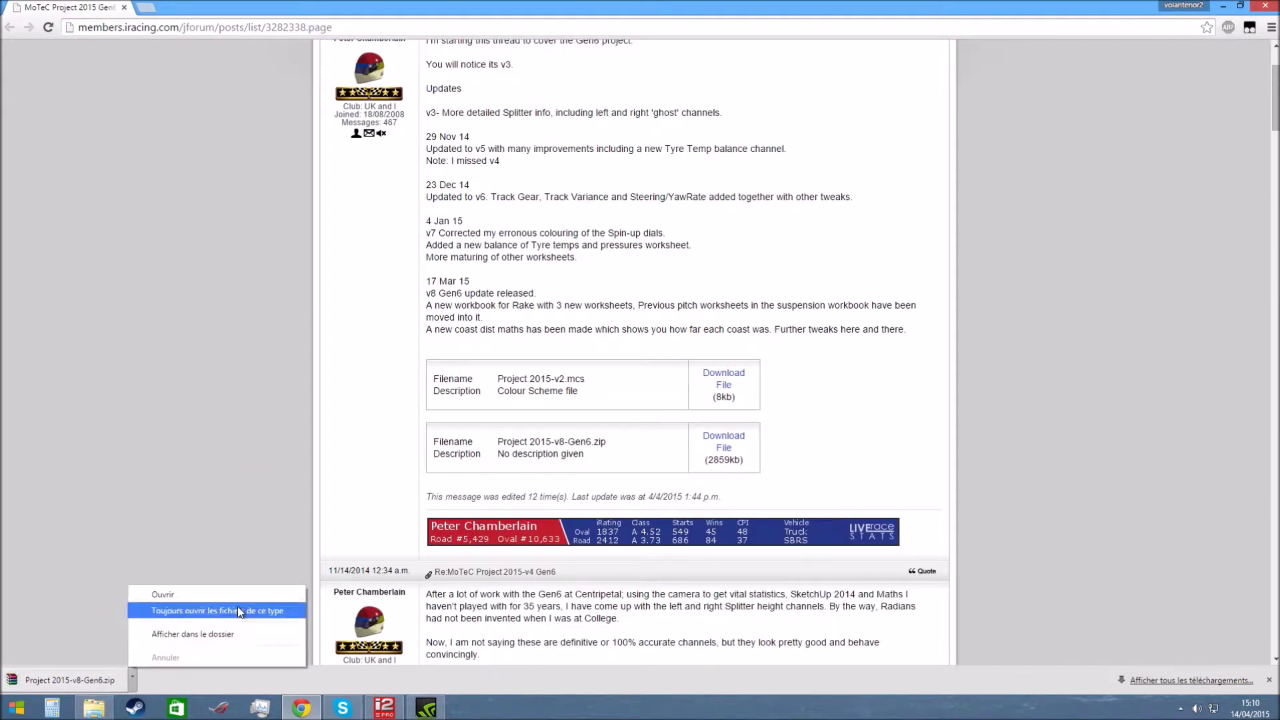
left_click(225, 634)
Extract the Project 2015-v8-Gen6 archive into its own folder and open the extracted project folder inside it
right_click(419, 223)
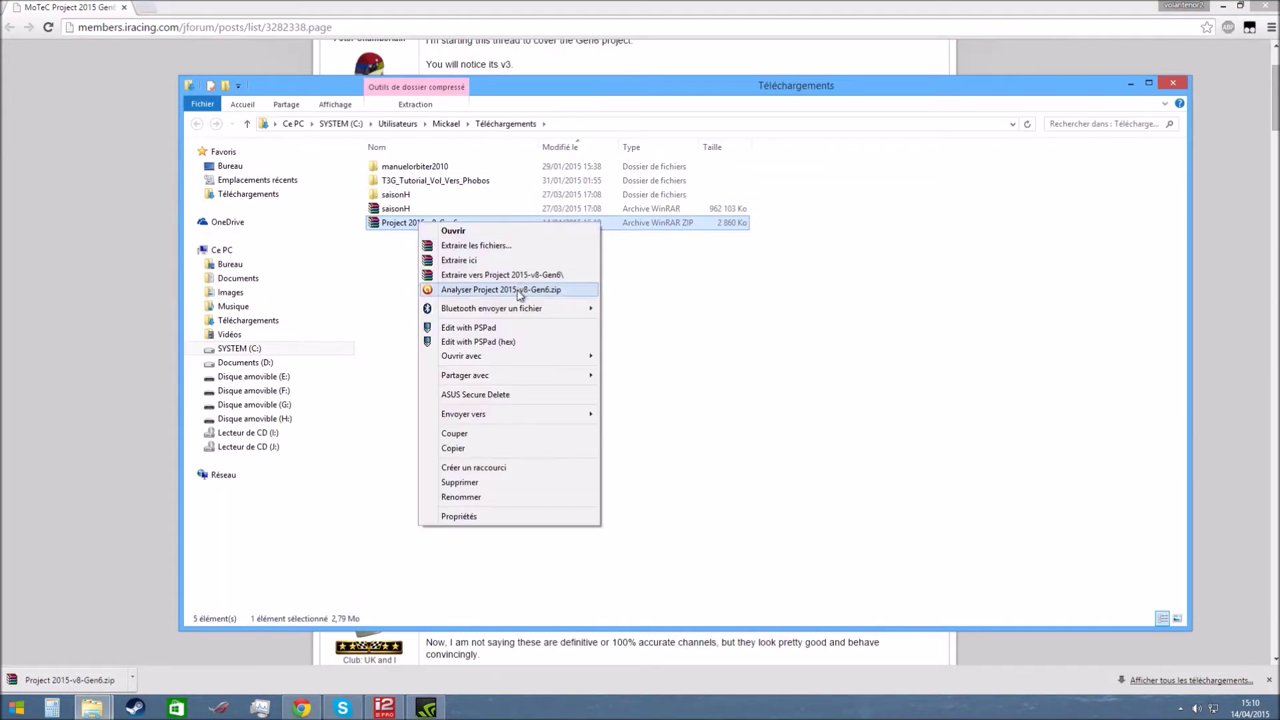
left_click(508, 275)
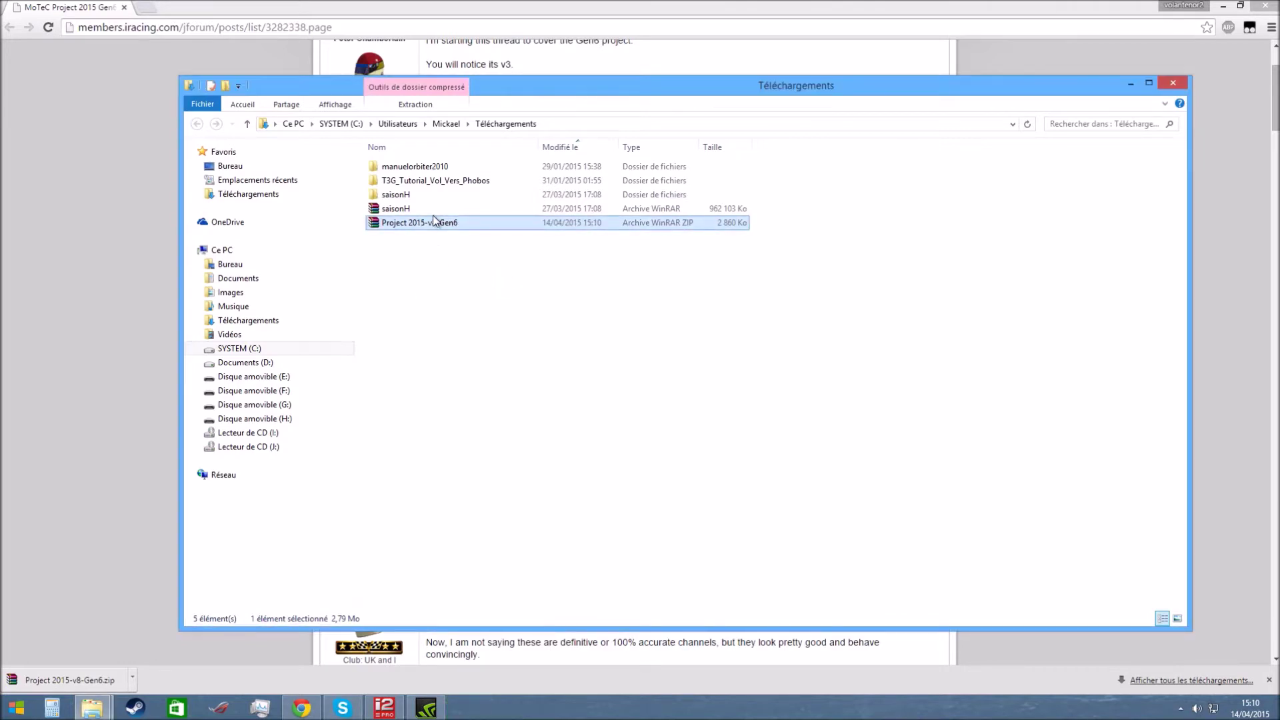
double_click(417, 208)
double_click(400, 166)
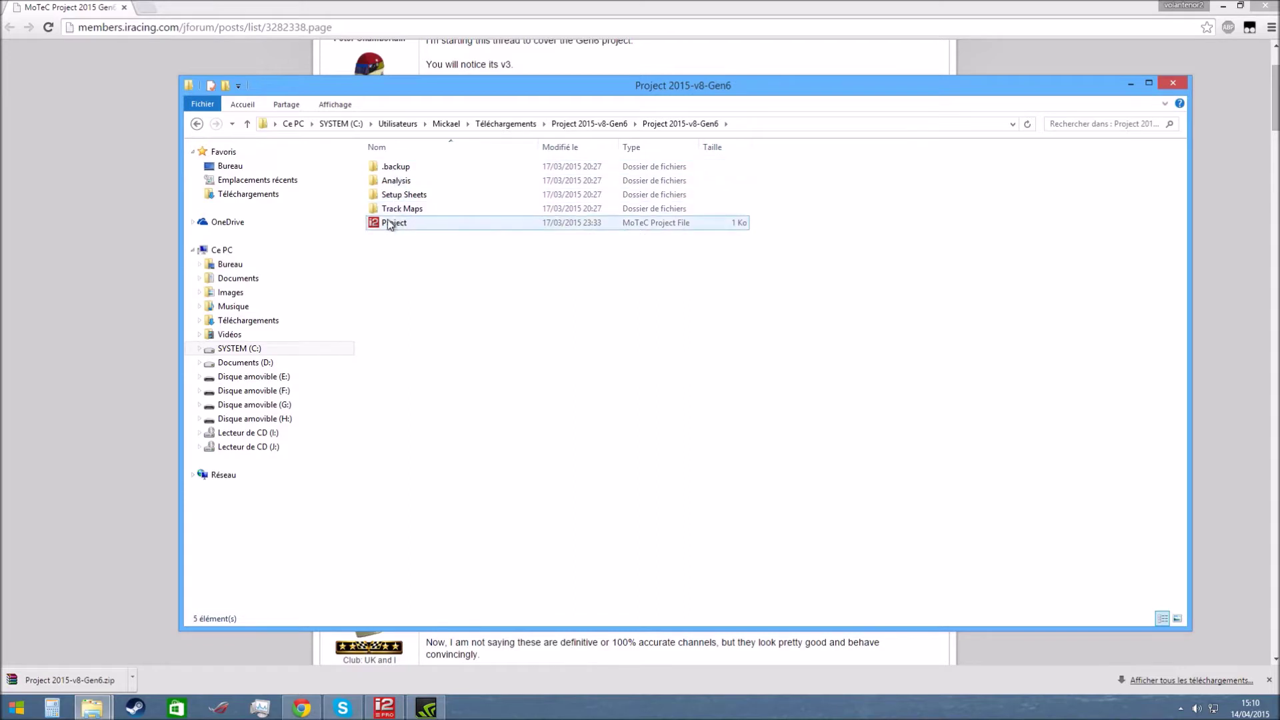
Copy the inner Project 2015-v8-Gen6 folder into Documents > MoTeC > i2 > Workspaces
left_click(196, 123)
right_click(404, 163)
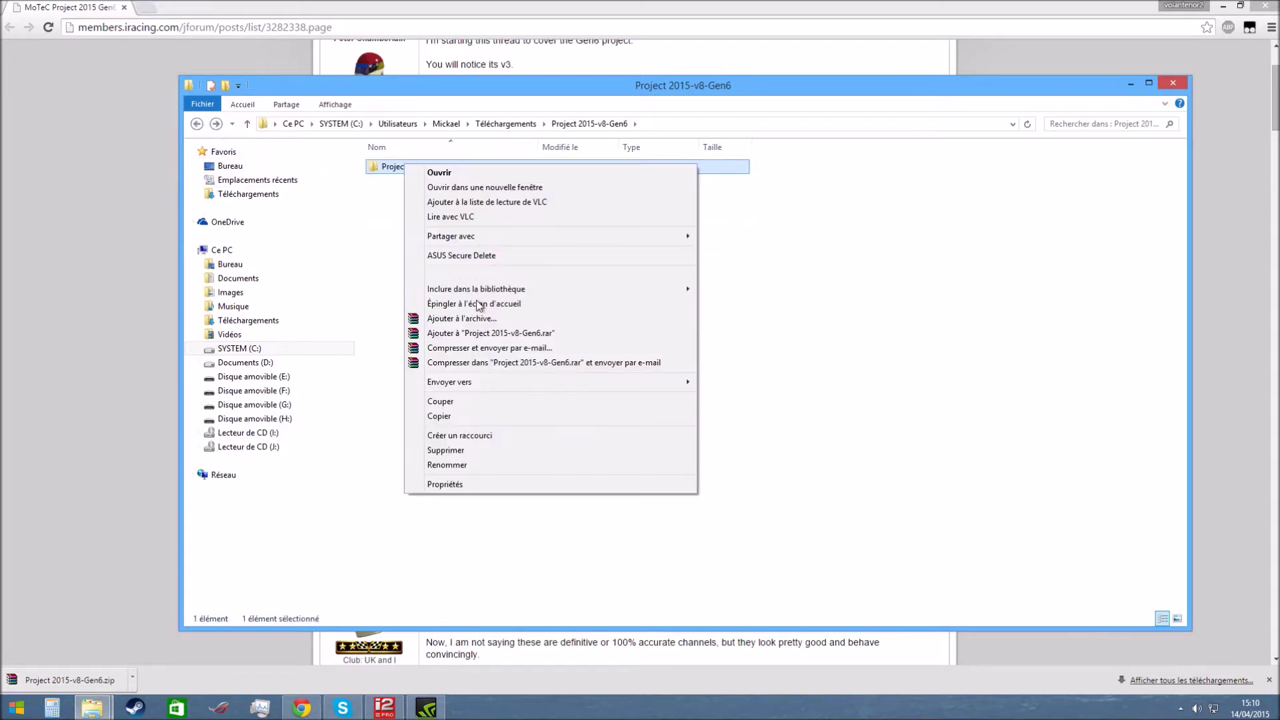
left_click(465, 416)
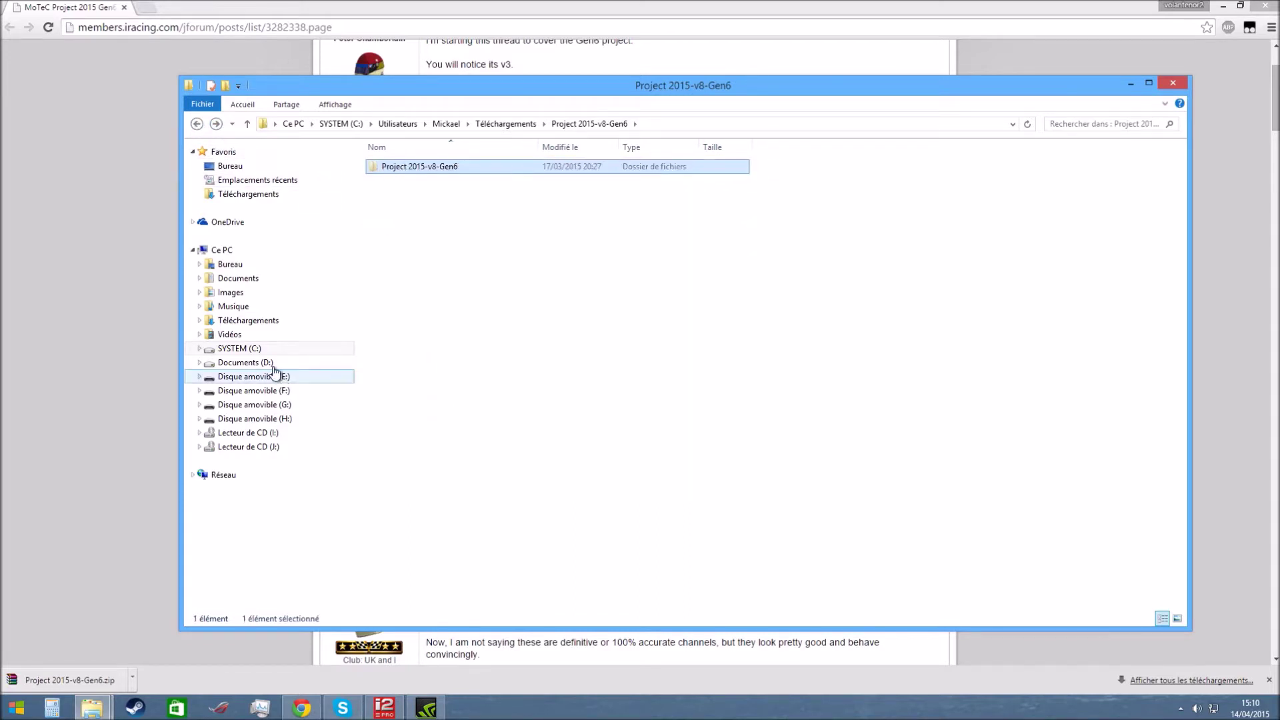
left_click(250, 283)
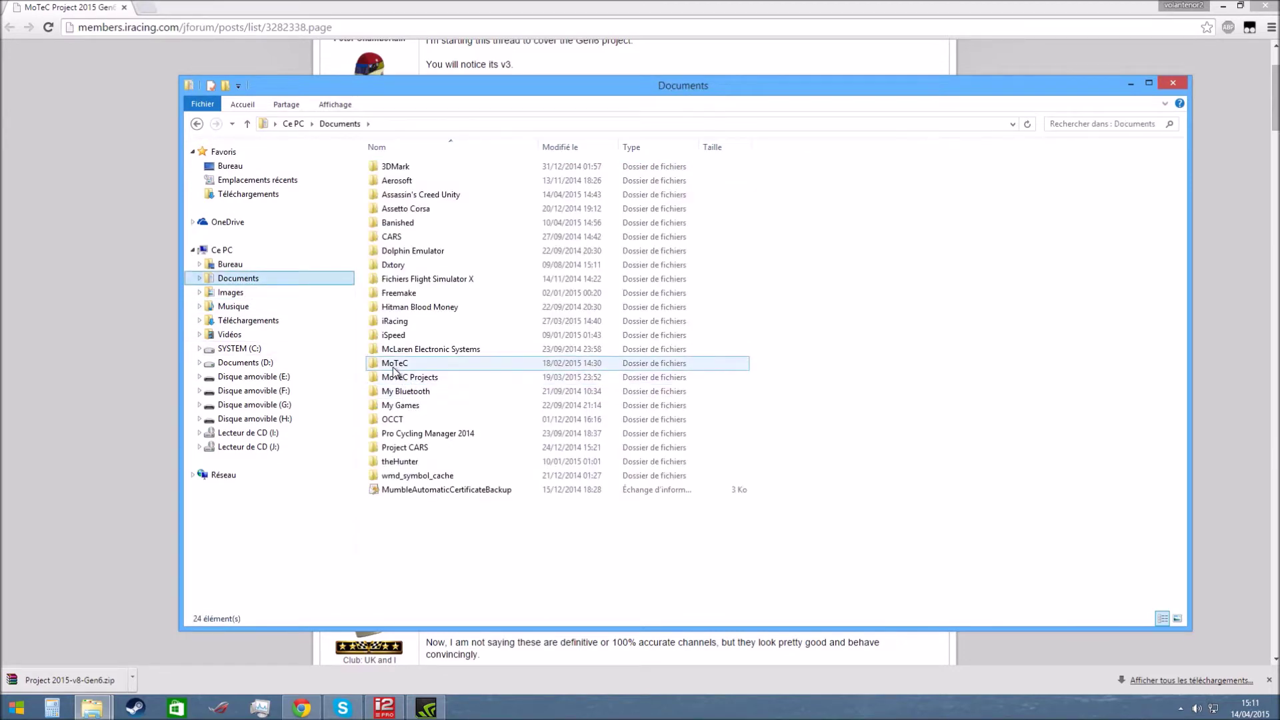
double_click(399, 364)
double_click(387, 168)
double_click(394, 168)
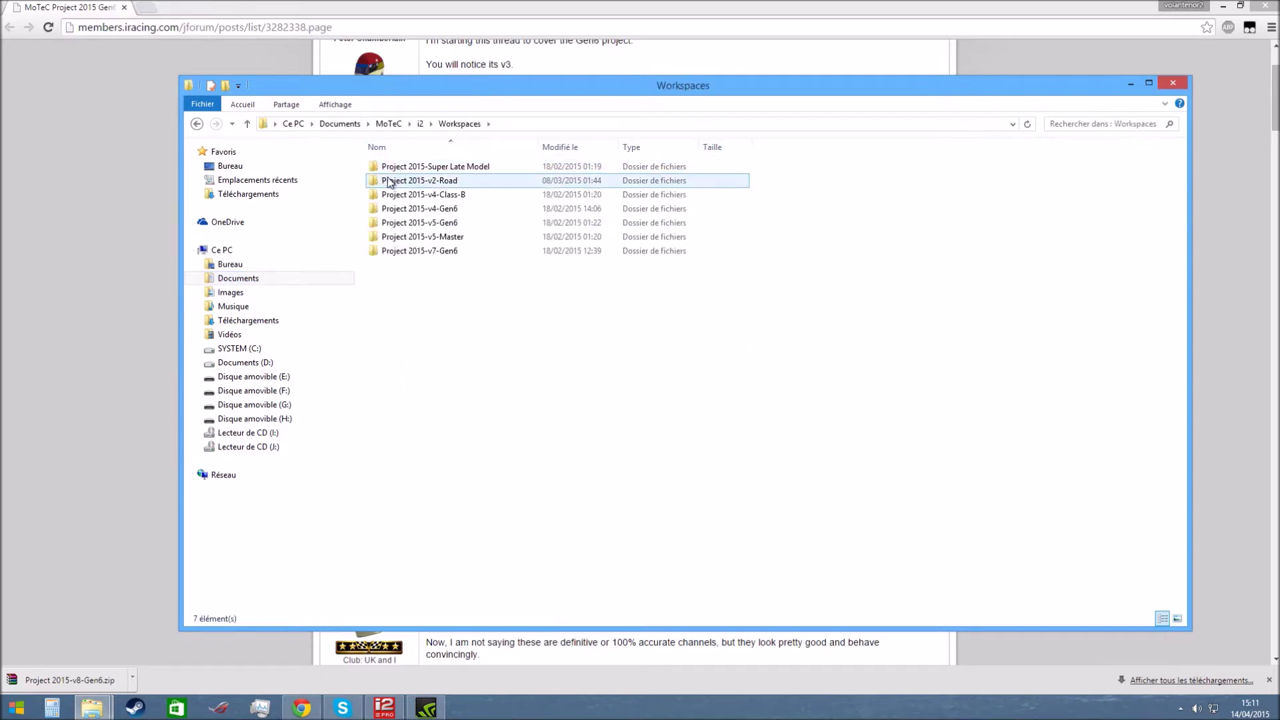
right_click(425, 337)
left_click(477, 432)
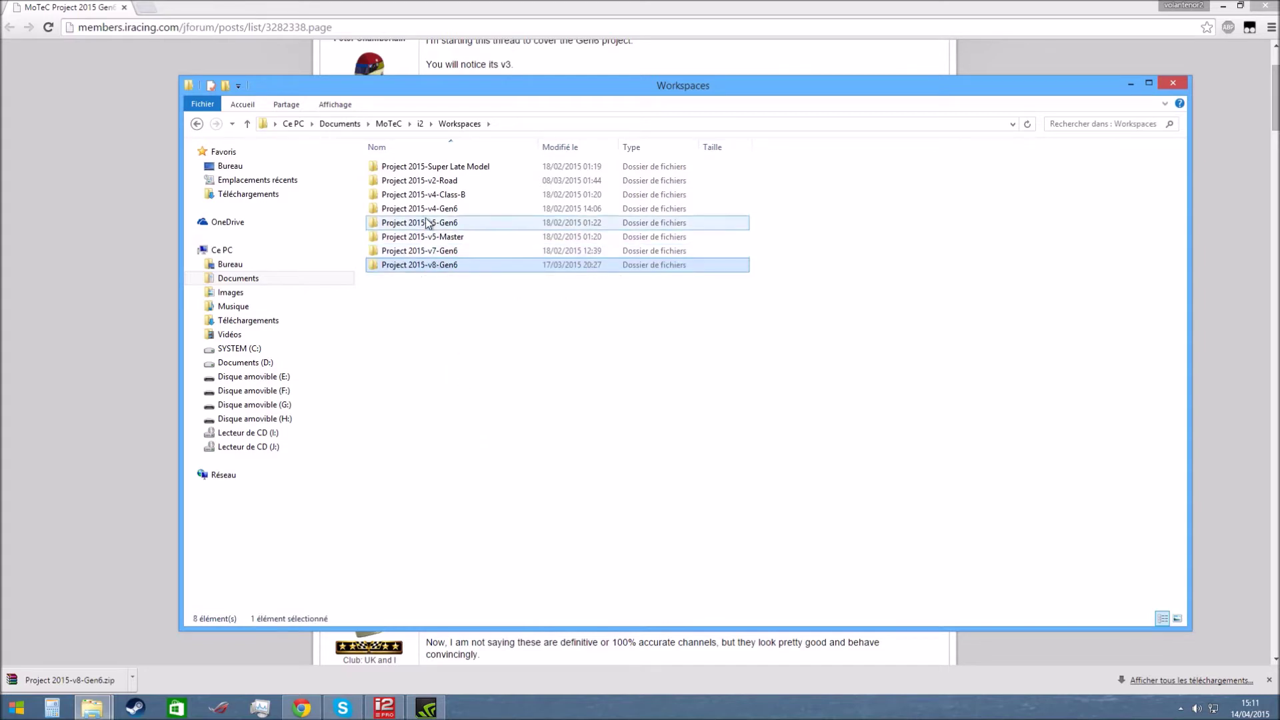
Rename the pasted Project 2015-v8-Gen6 folder as Workspaces-YT
left_click(434, 266)
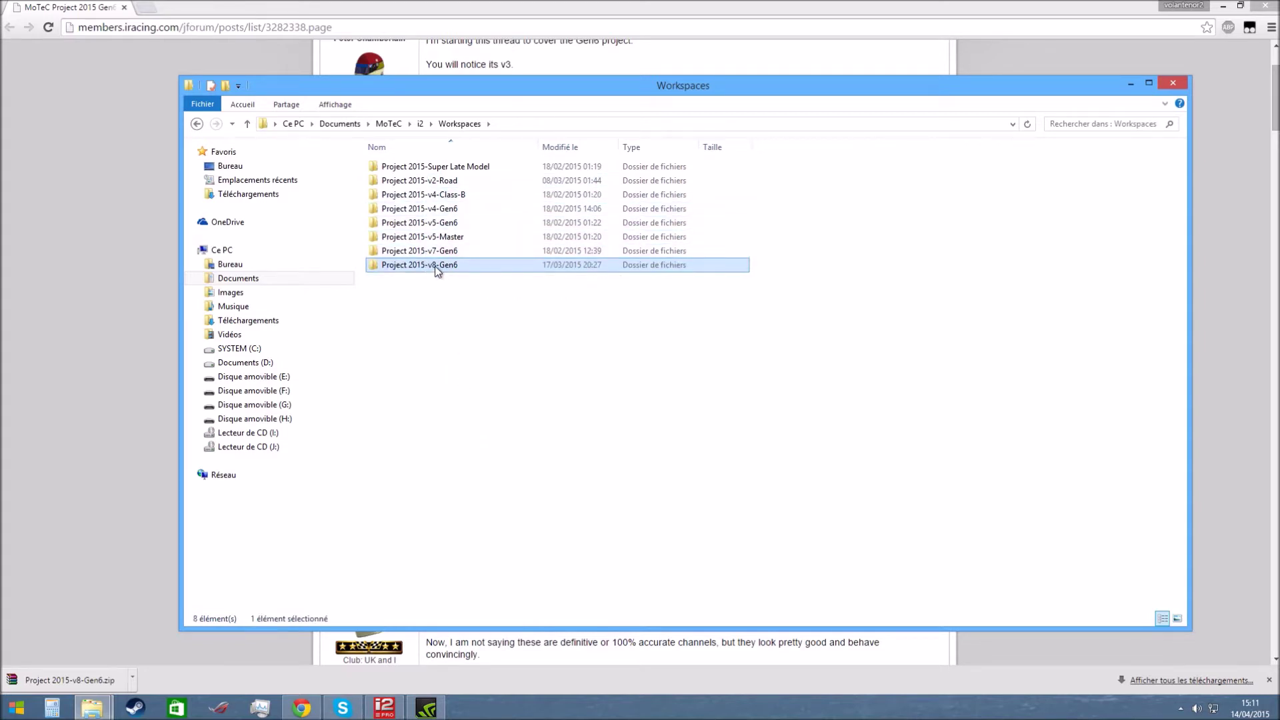
right_click(434, 266)
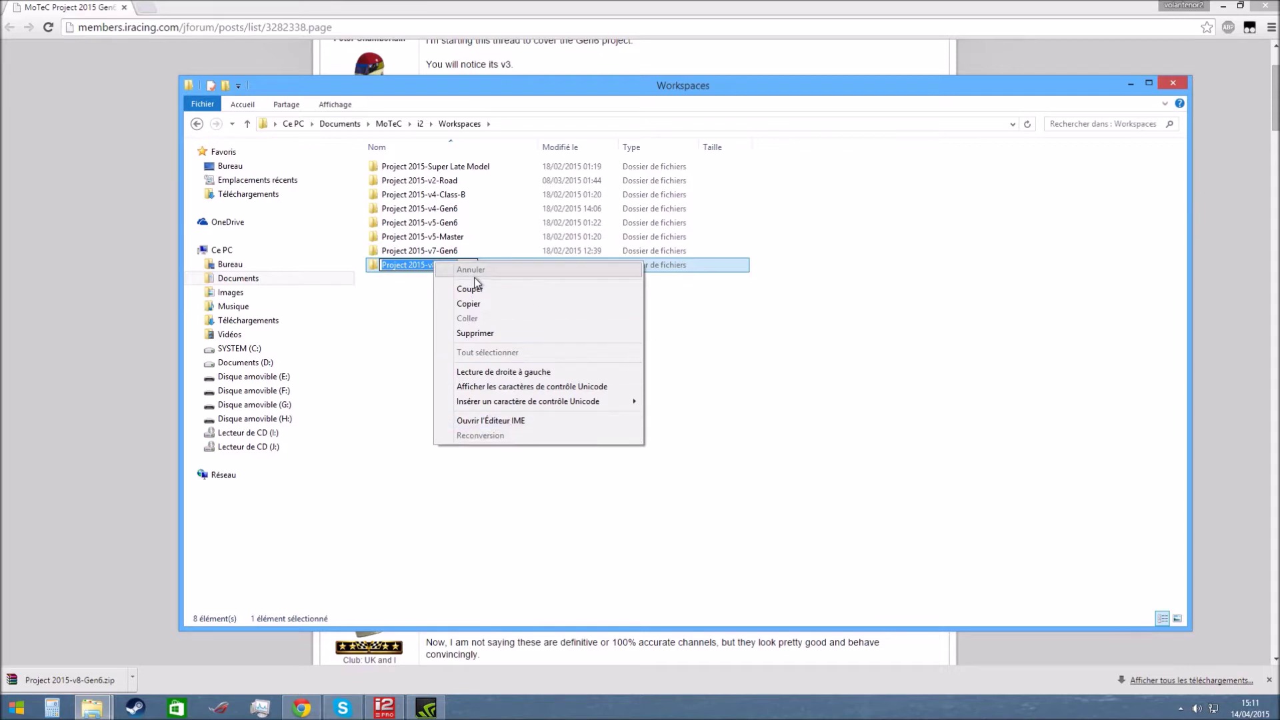
left_click(424, 392)
left_click(445, 270)
right_click(445, 270)
left_click(506, 564)
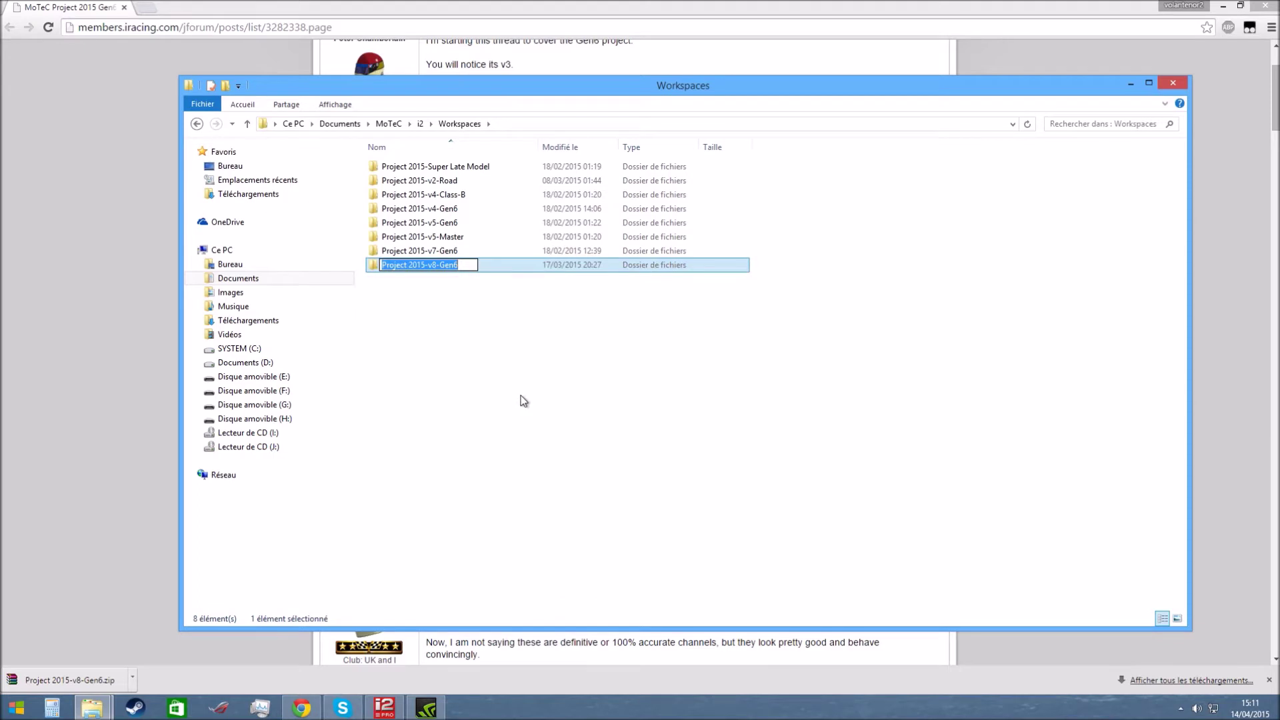
key("BackSpace")
type("Worksp")
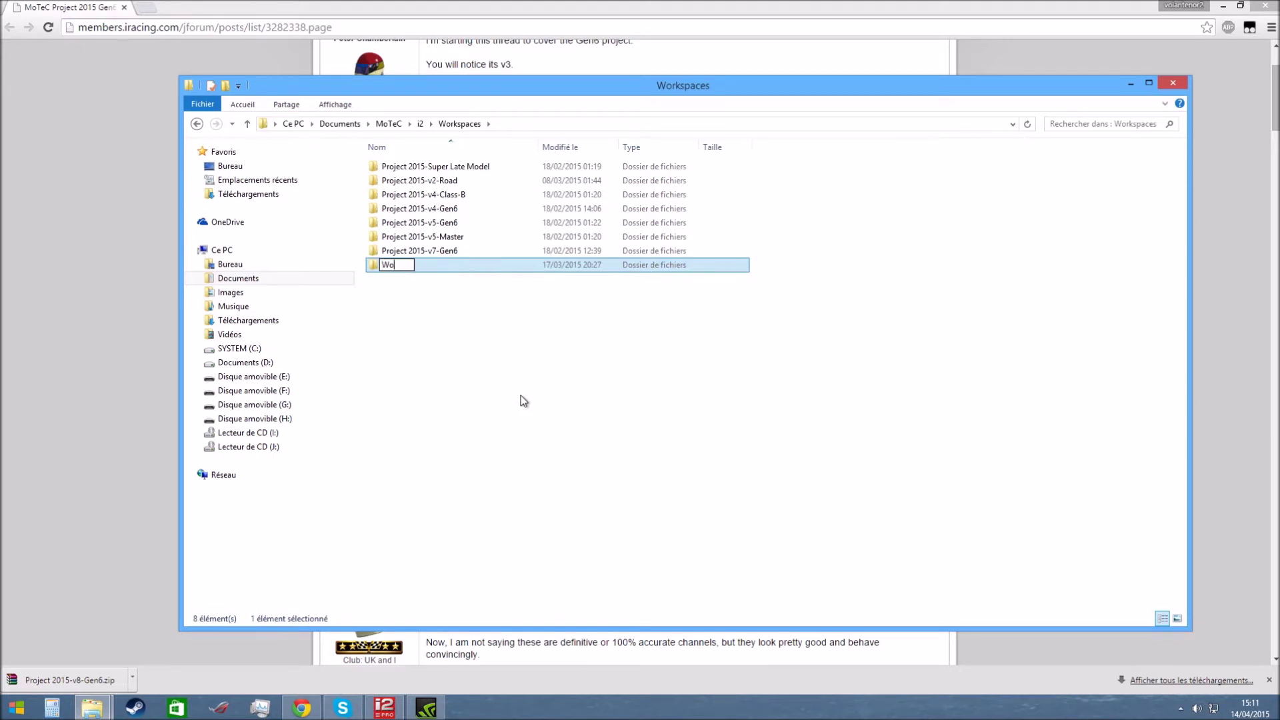
type("aces")
left_click(521, 396)
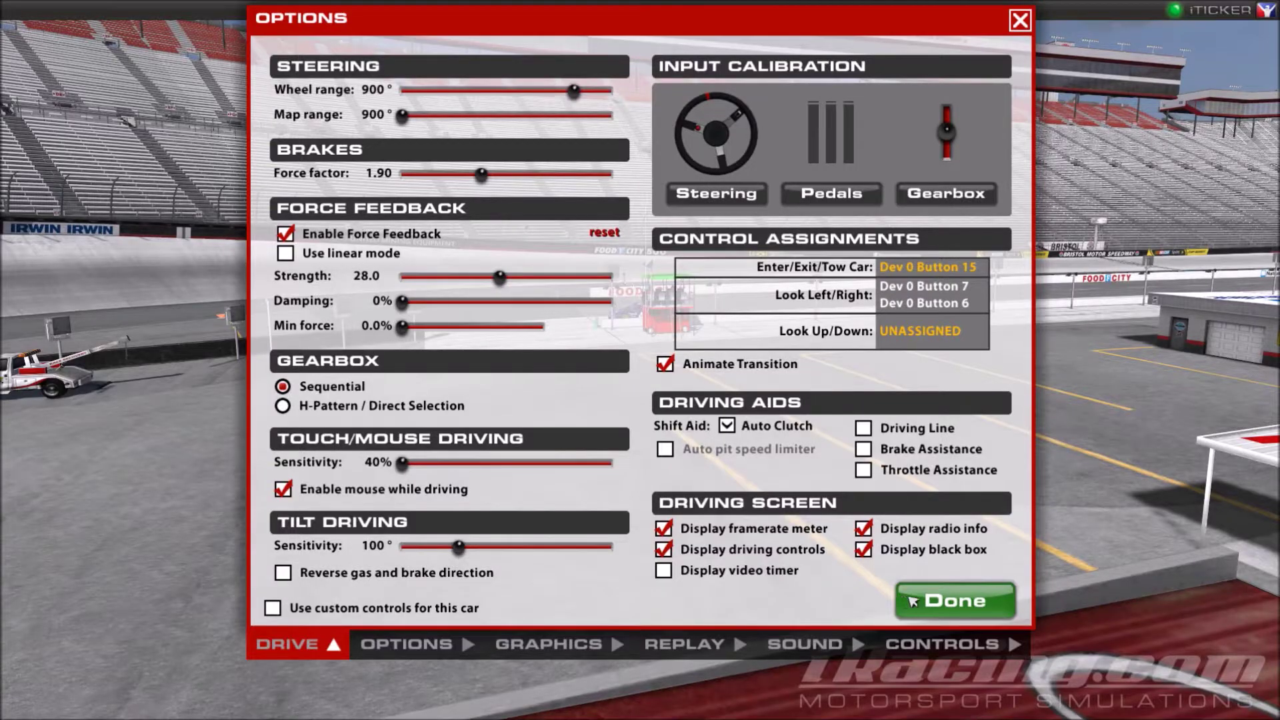
Look up the control assigned to telemetry logging in the iRacing options, close them and enter the car
left_click(942, 646)
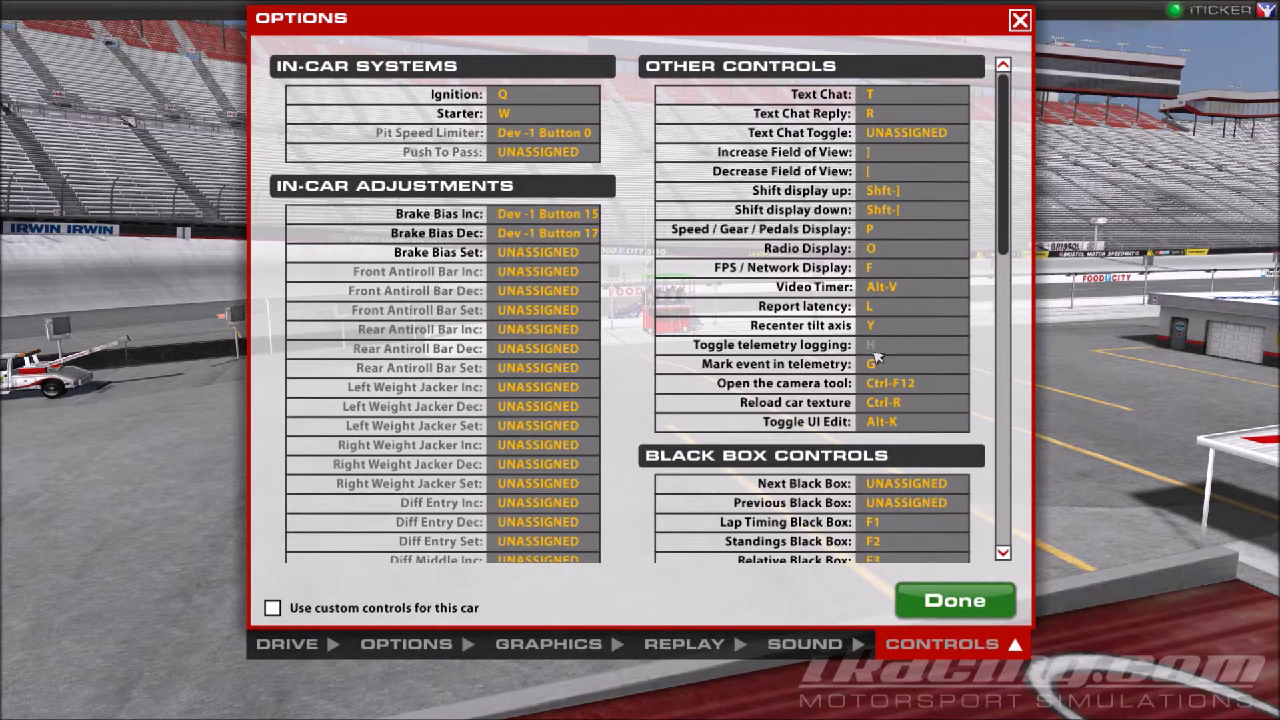
left_click(955, 601)
left_click(645, 64)
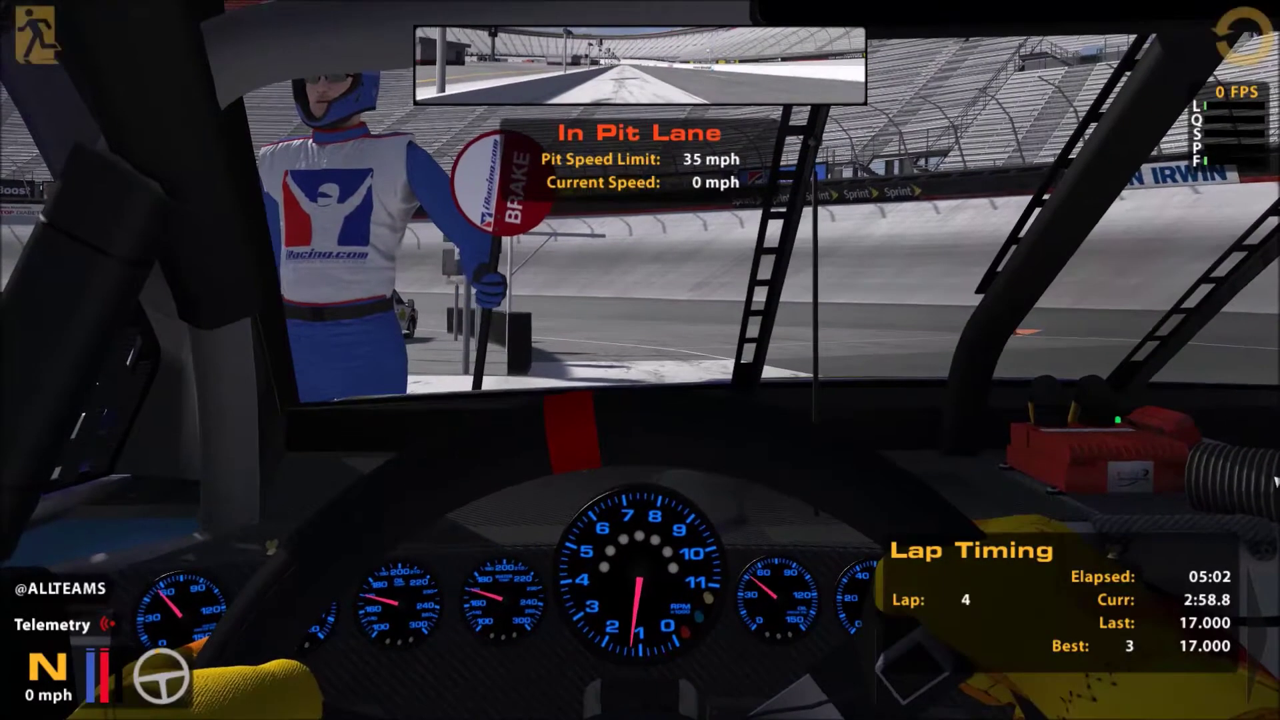
Toggle telemetry logging off and back on for the laps, and check the pit-stop adjustments before returning to lap timing
key("alt+l")
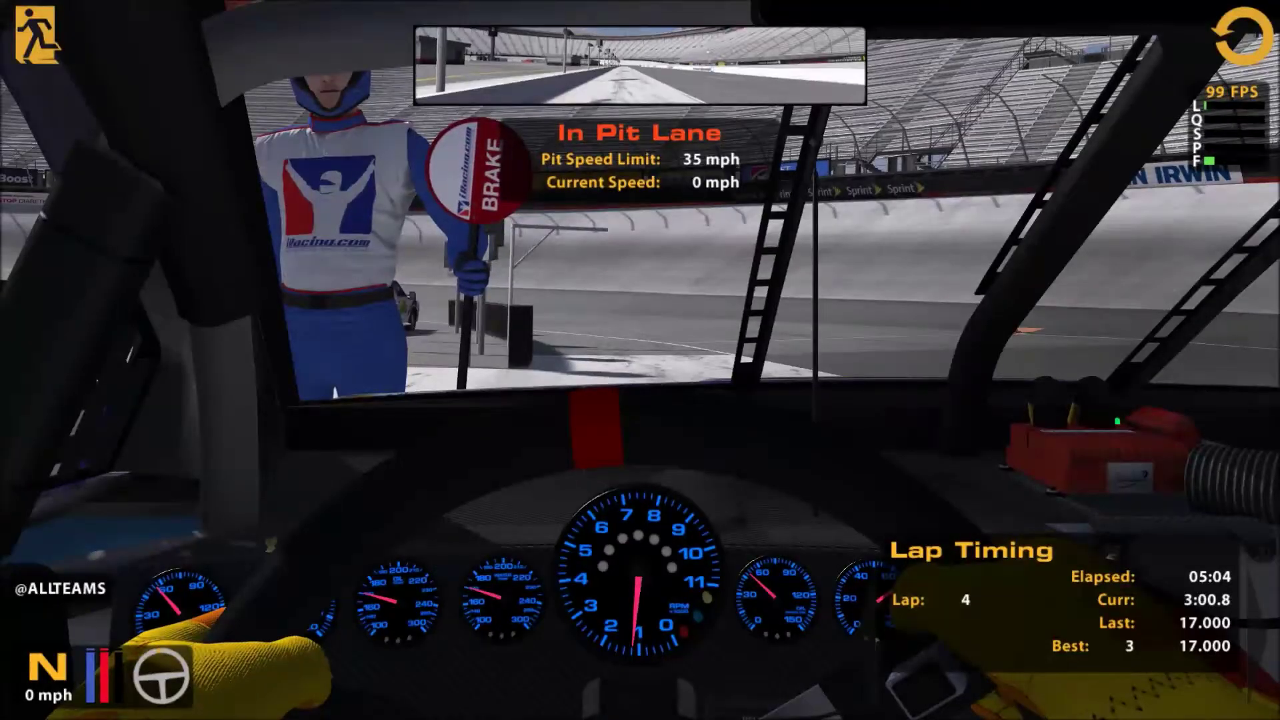
key("alt+l")
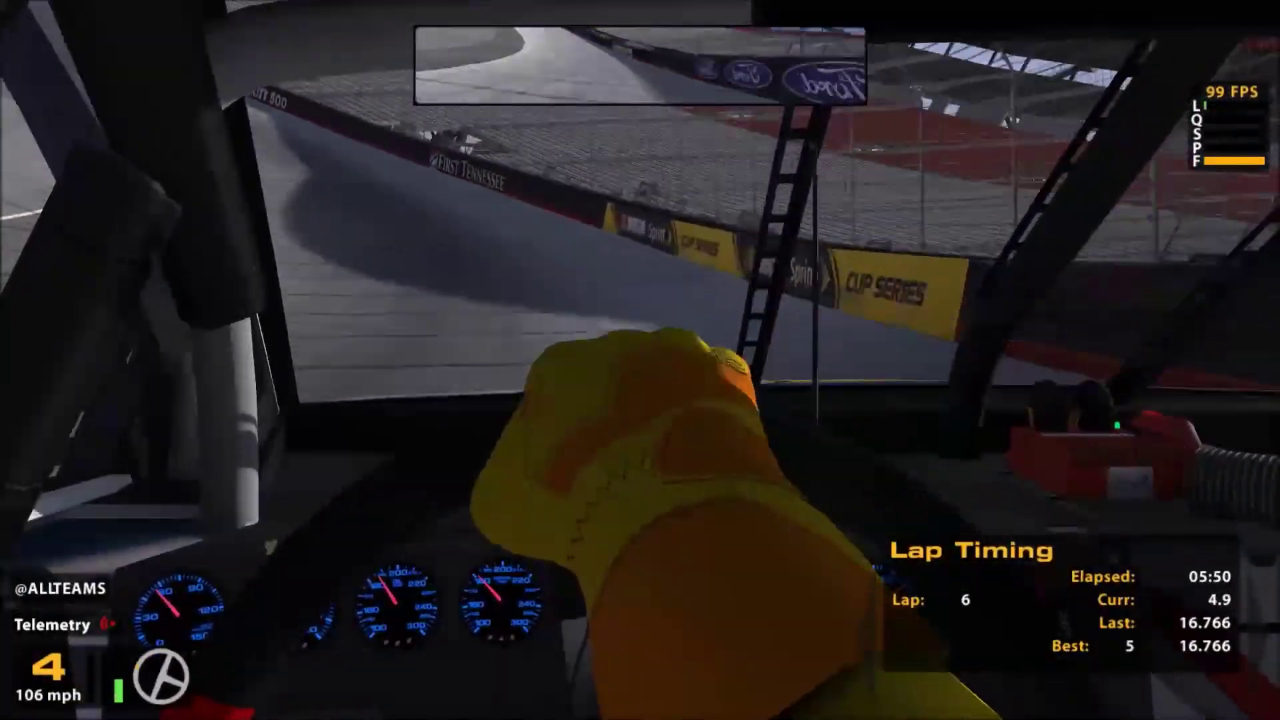
key("F7")
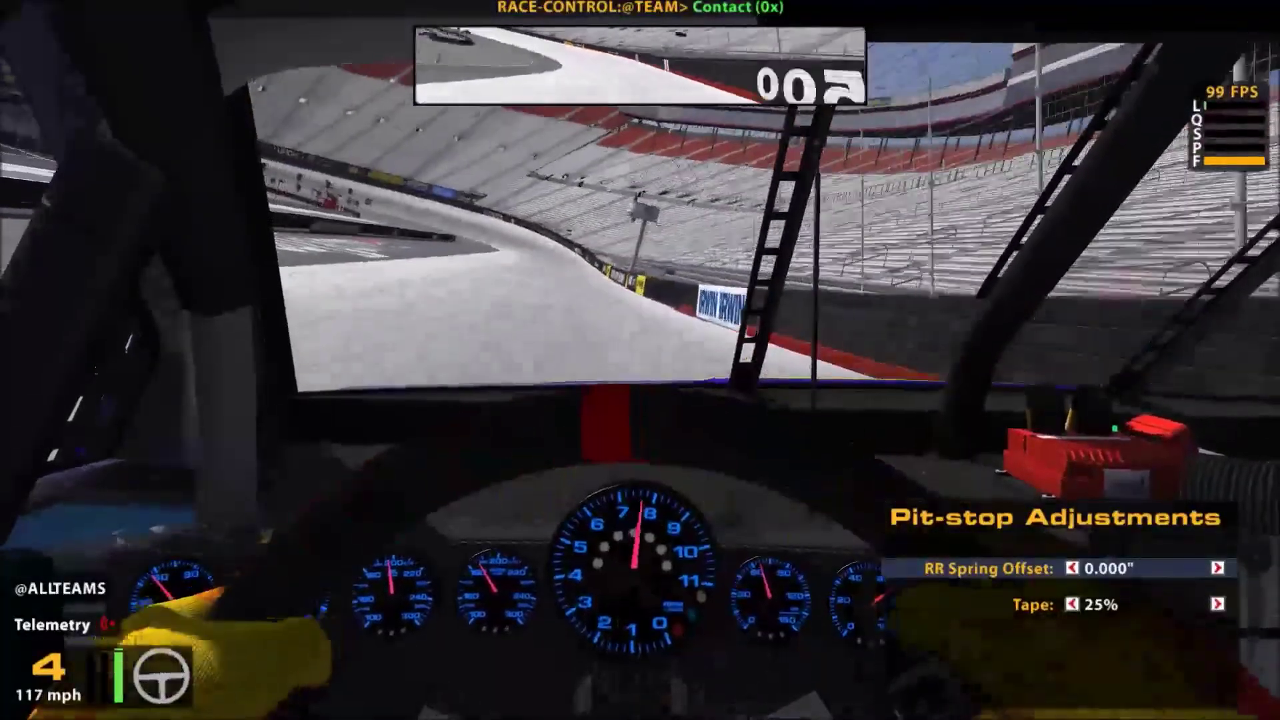
key("F1")
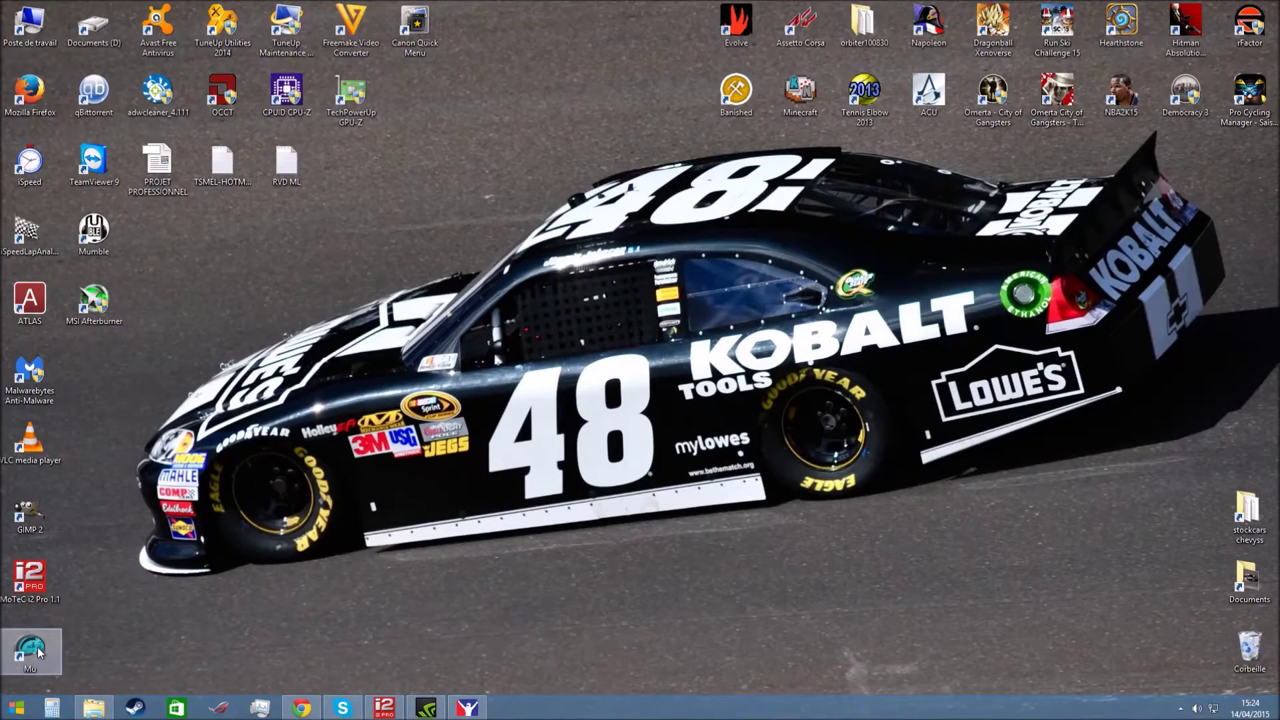
Launch the Mu telemetry exporter, and cancel the Open Workspace dialog in MoTeC i2 Pro before minimizing it
double_click(39, 652)
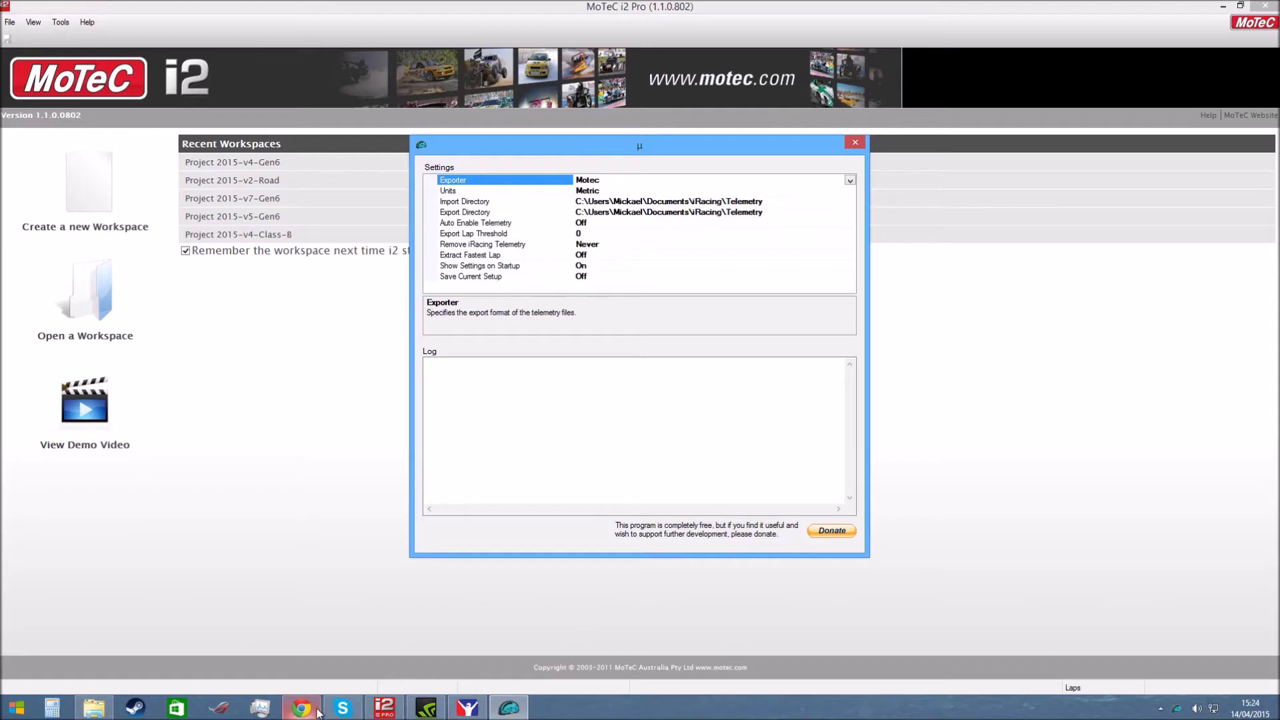
left_click(394, 709)
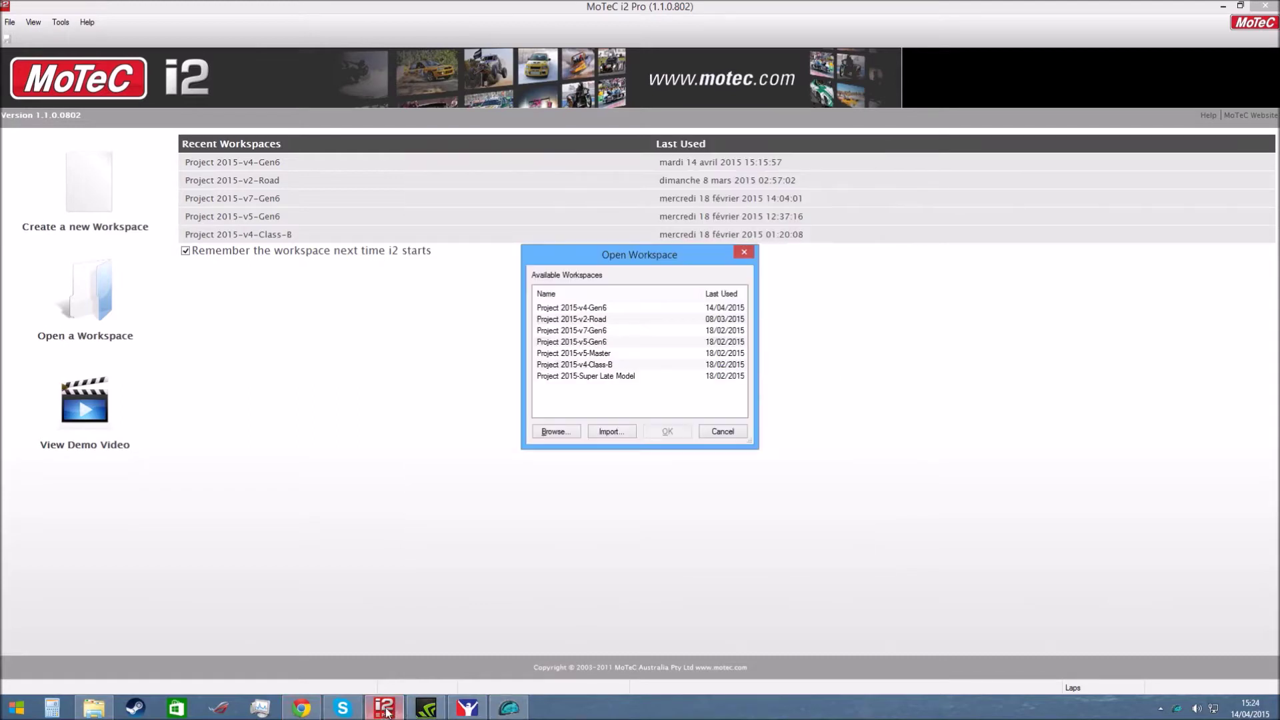
left_click(725, 433)
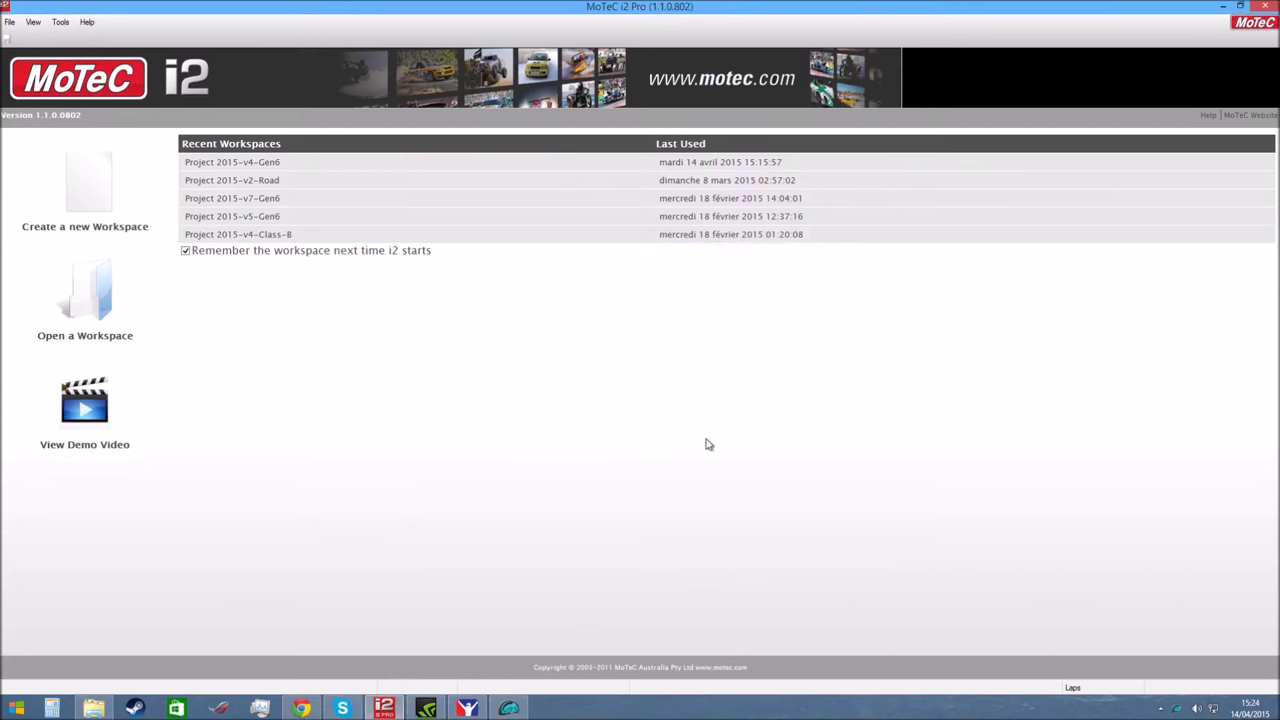
left_click(386, 710)
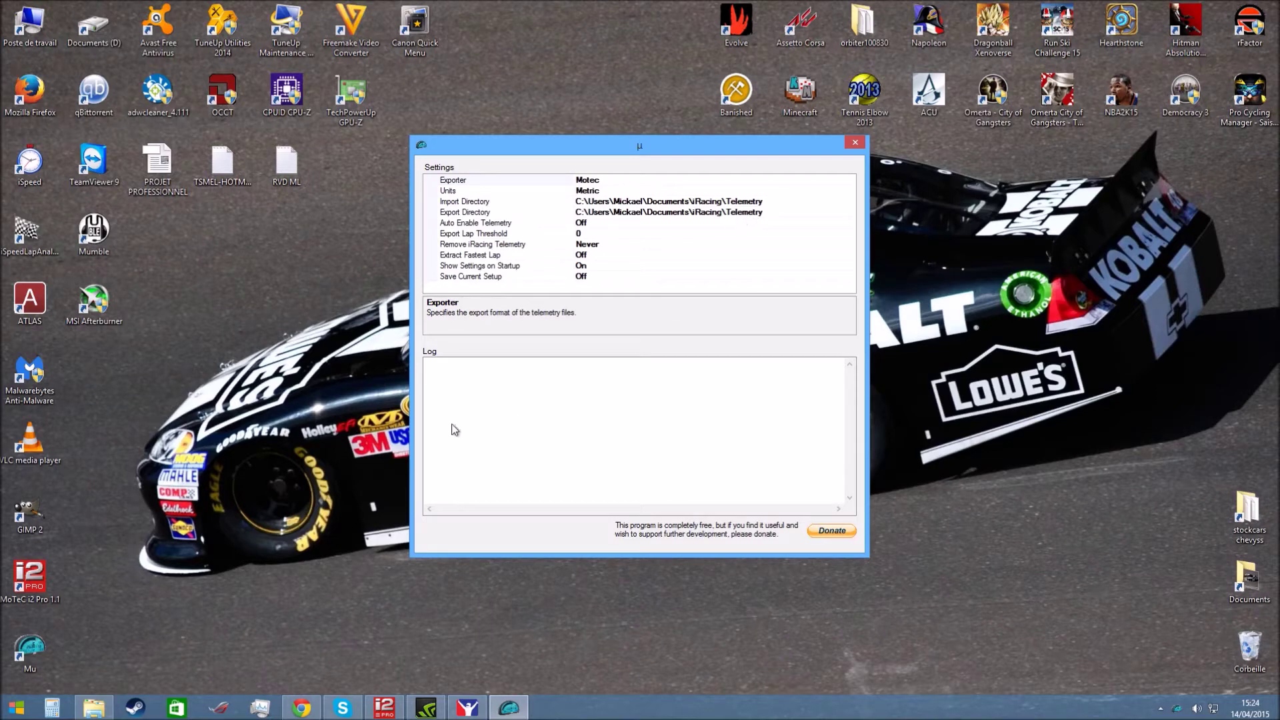
Review the Mu exporter's settings, including the measurement units, and close its window
left_click(29, 307)
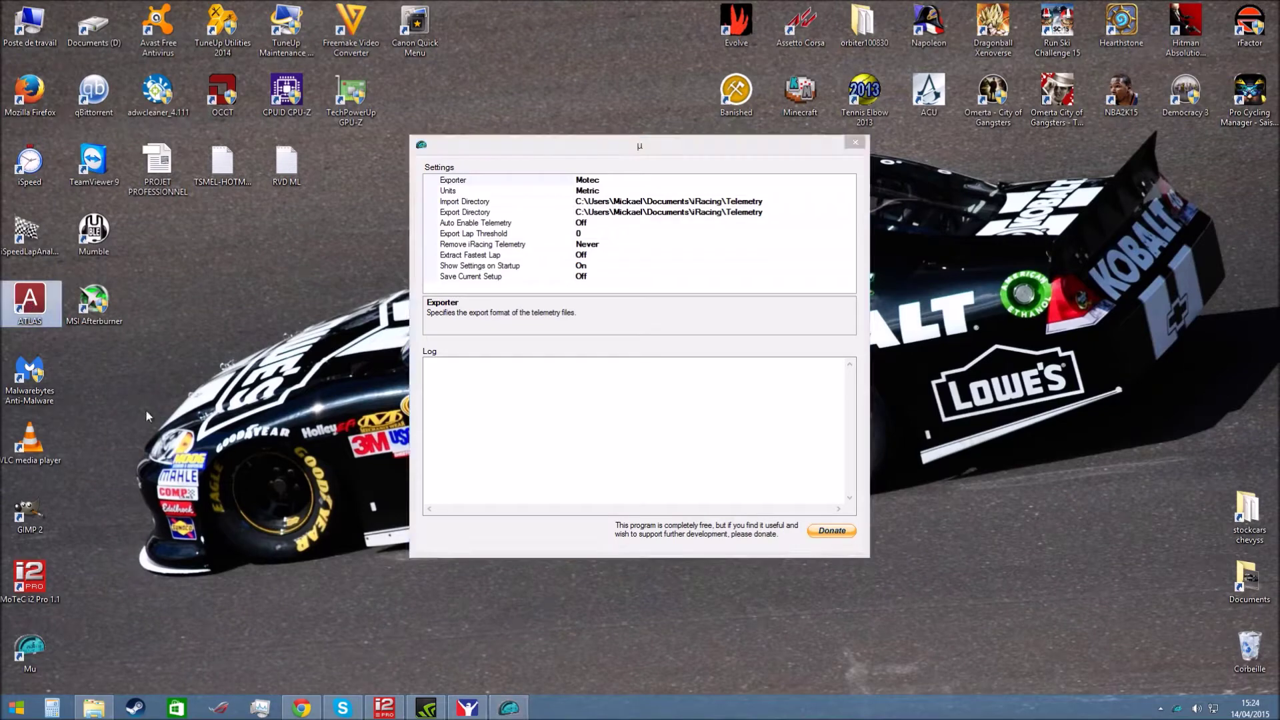
left_click(49, 577)
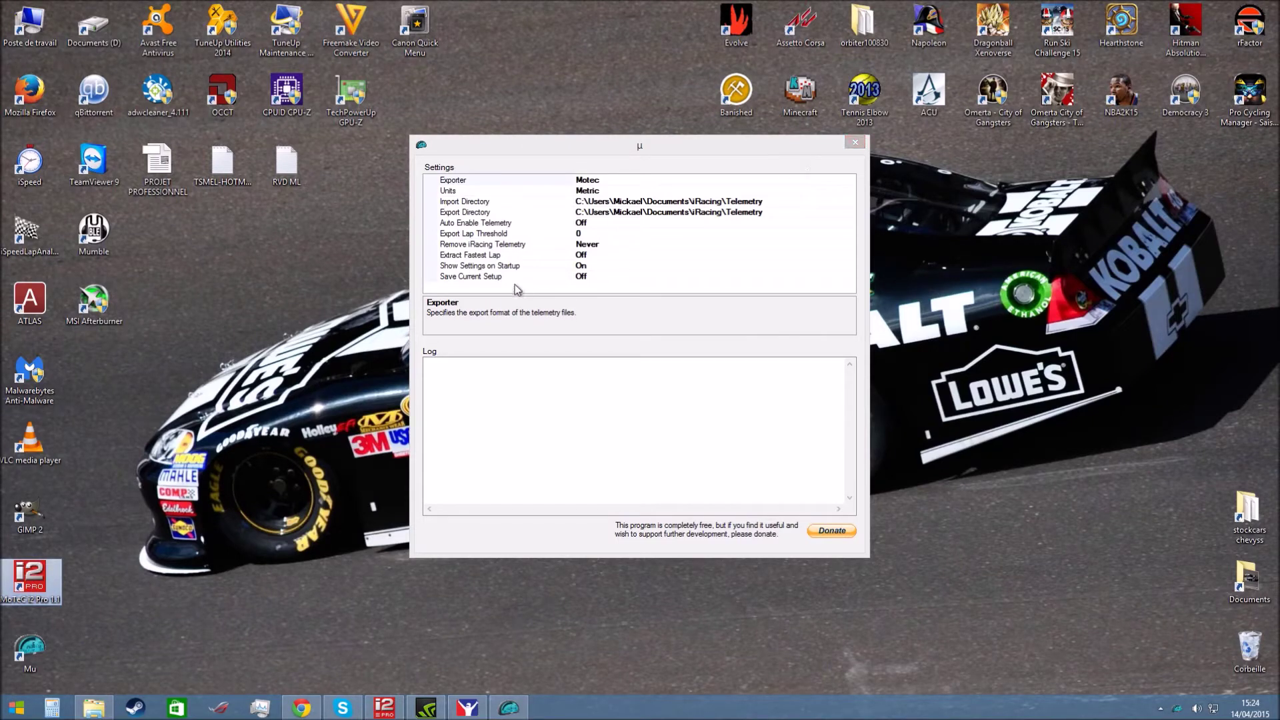
left_click(560, 399)
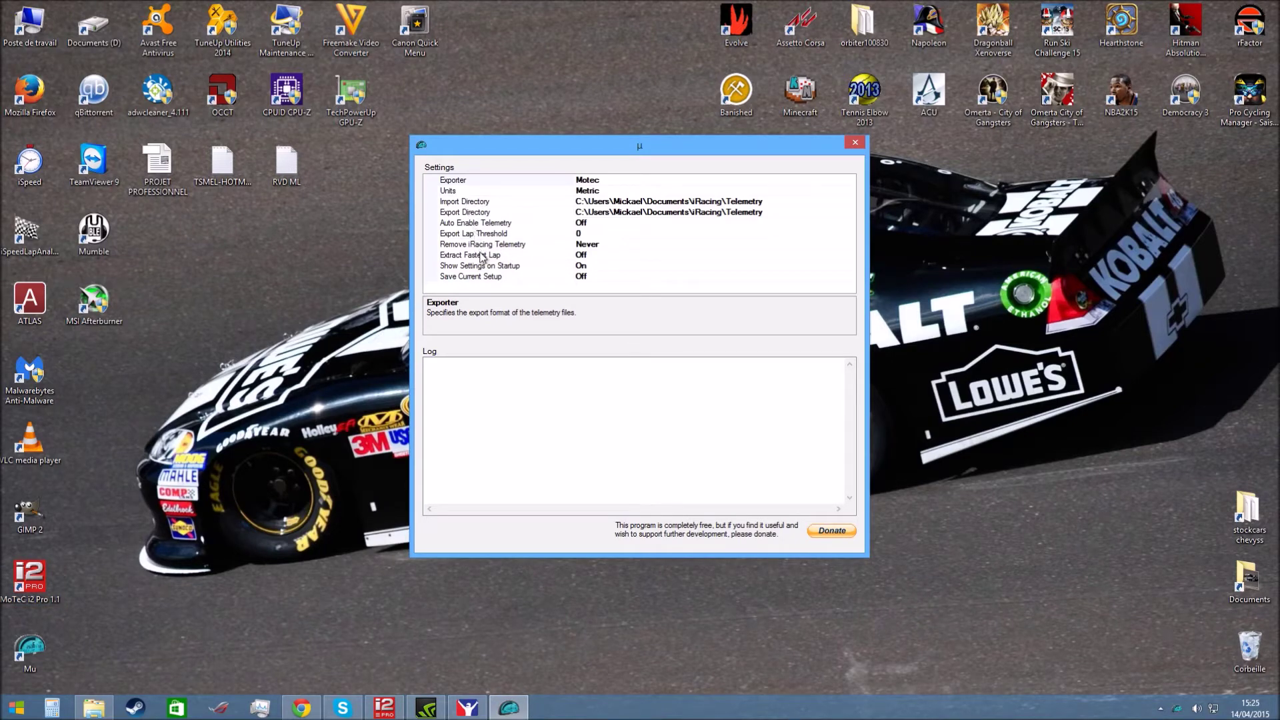
left_click(589, 193)
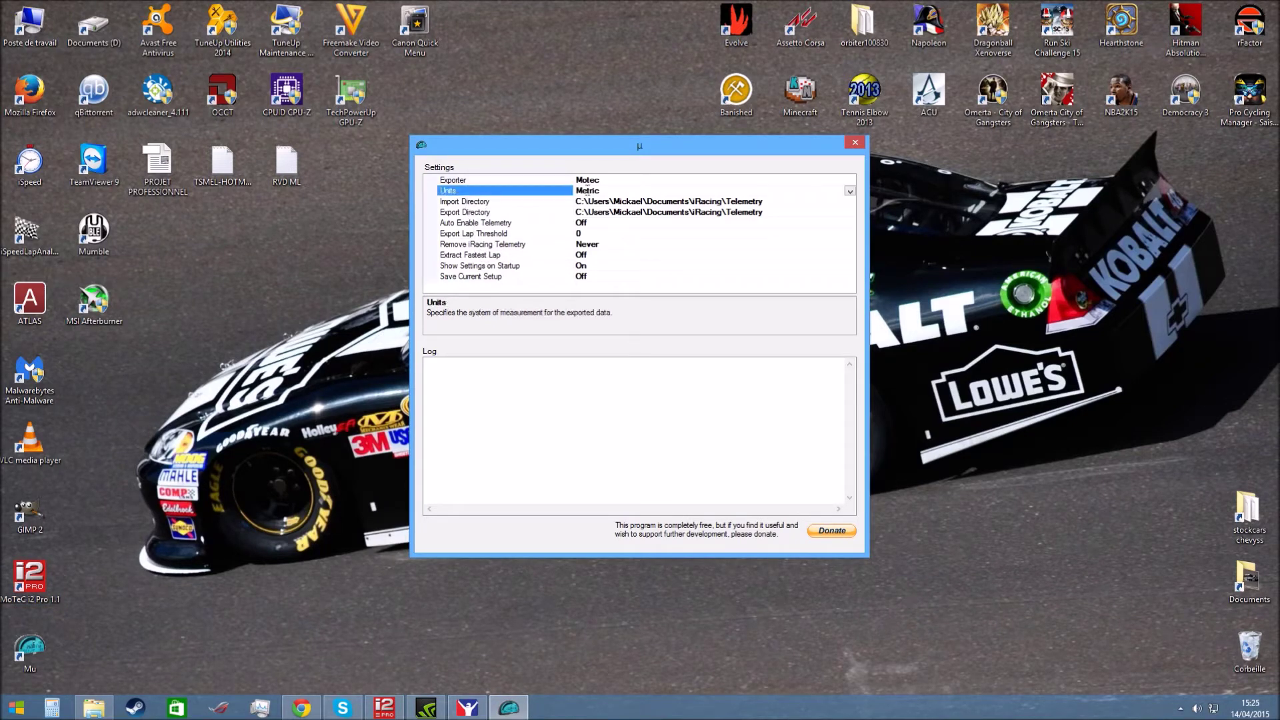
left_click(855, 143)
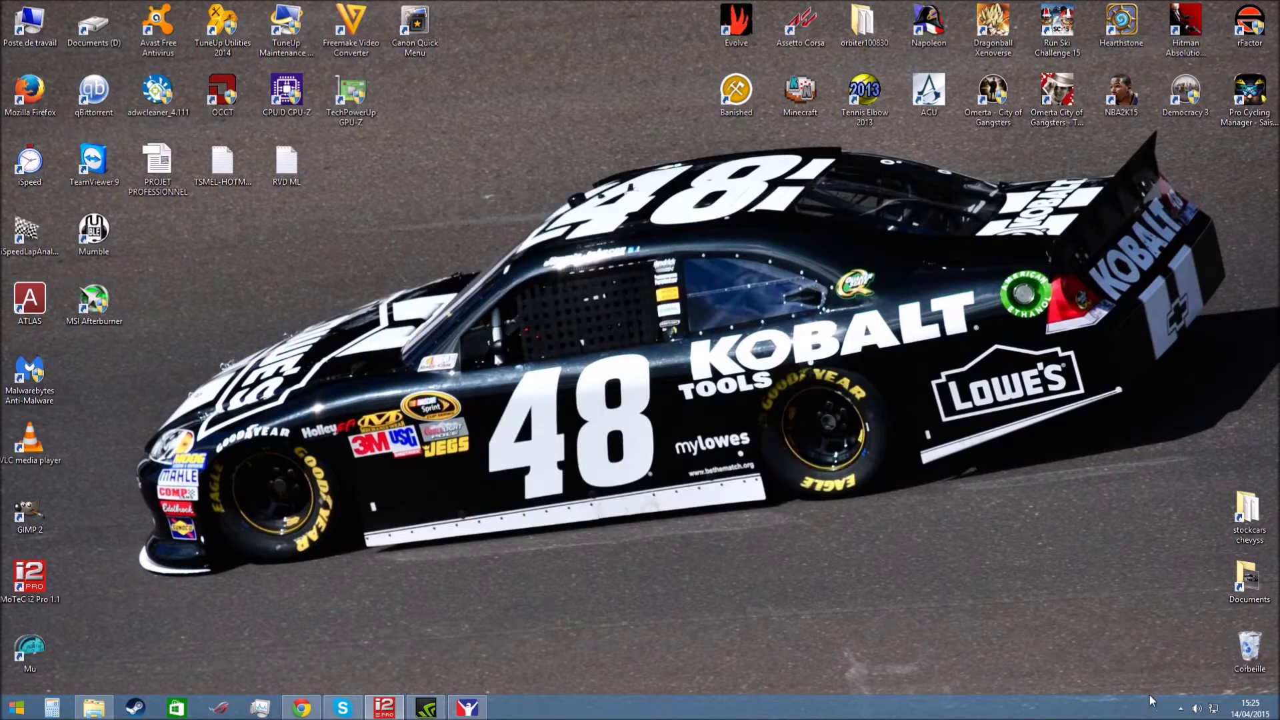
Start a workspace import in MoTeC i2 Pro and browse to the Workspaces-YT folder
left_click(385, 712)
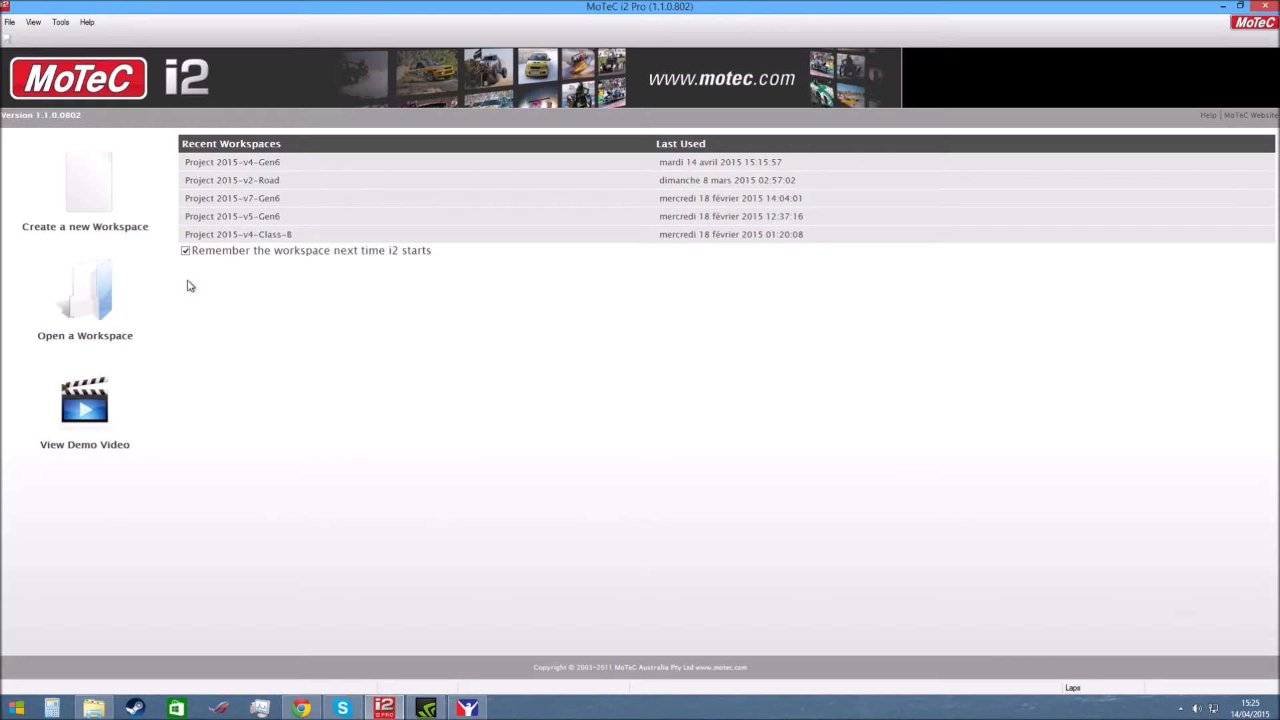
left_click(90, 298)
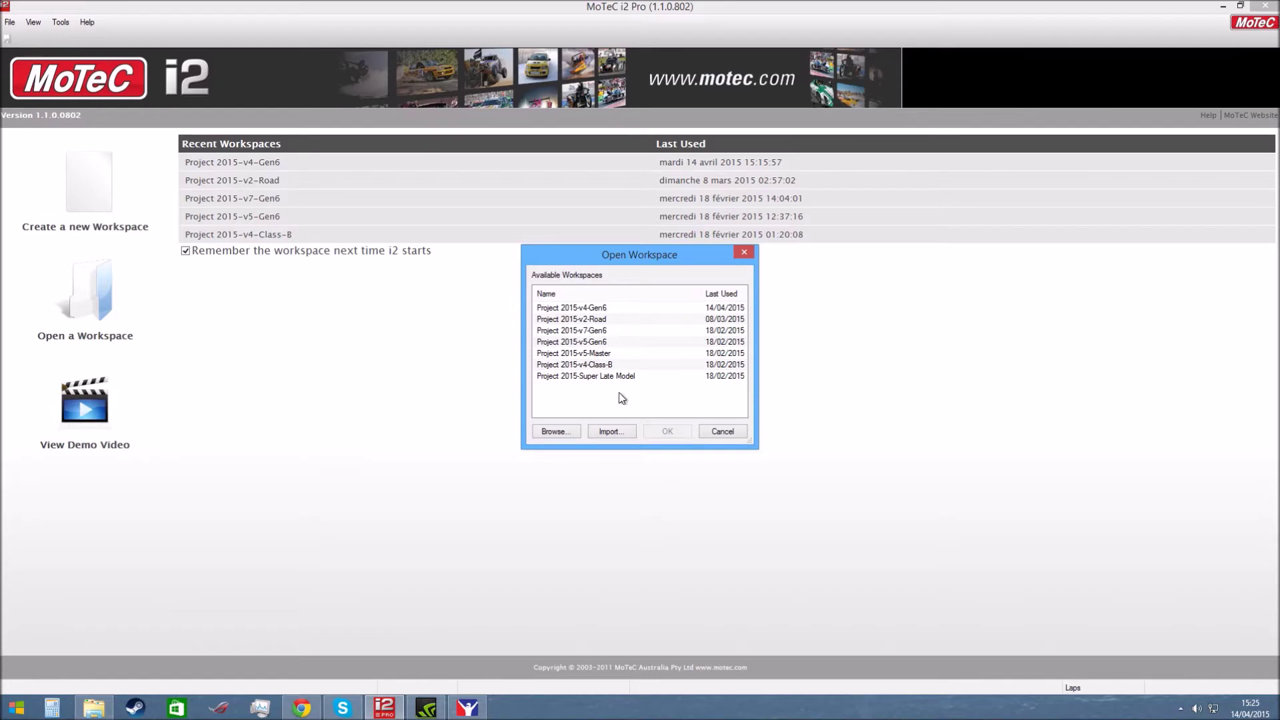
left_click(611, 432)
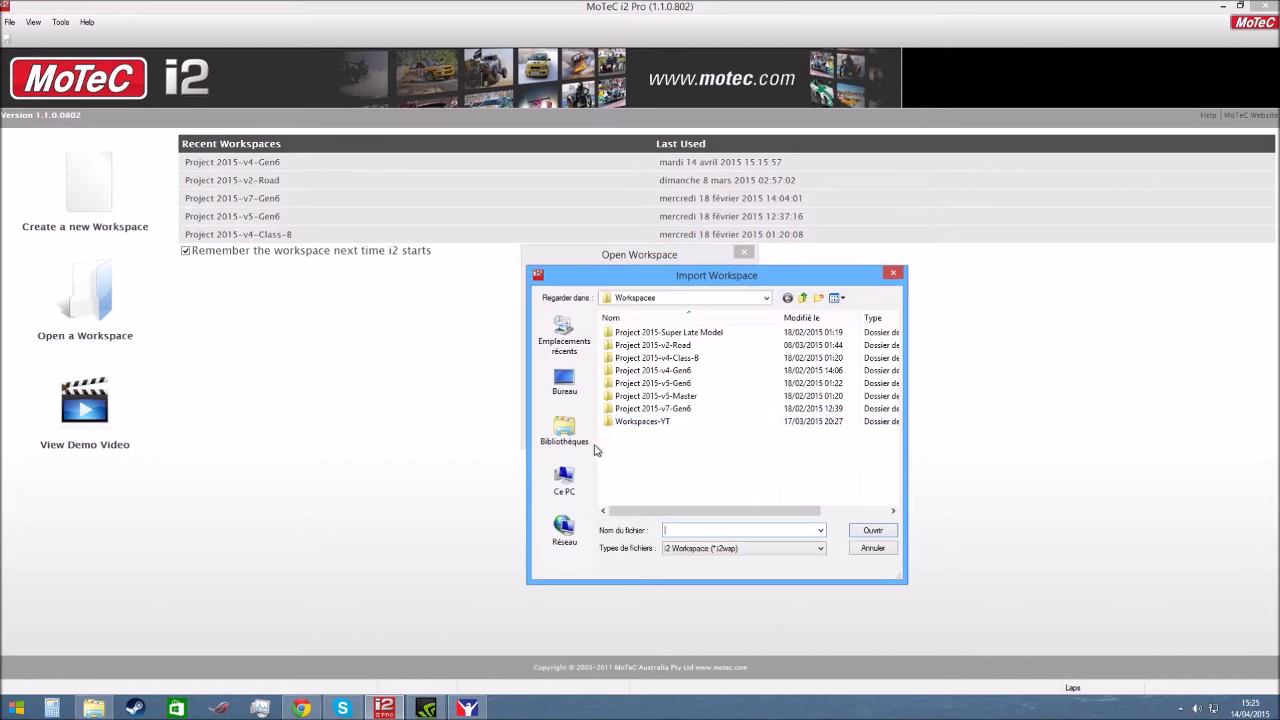
left_click(766, 298)
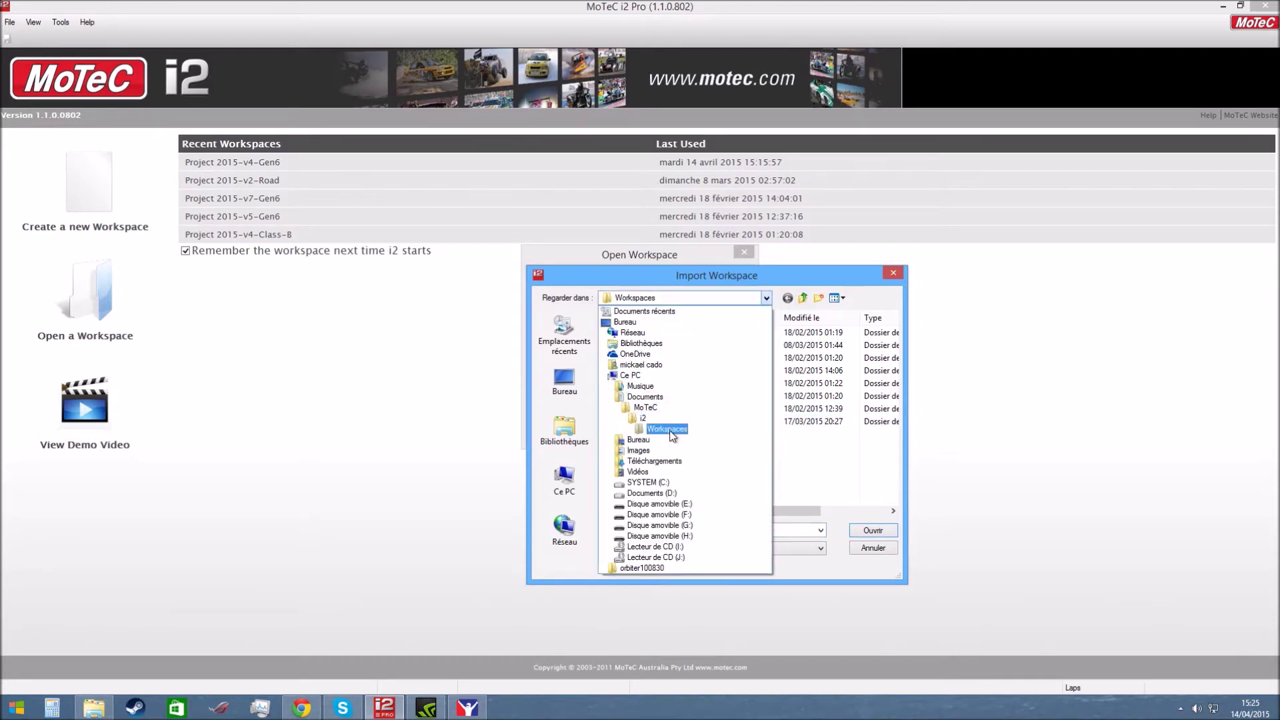
left_click(671, 434)
double_click(642, 421)
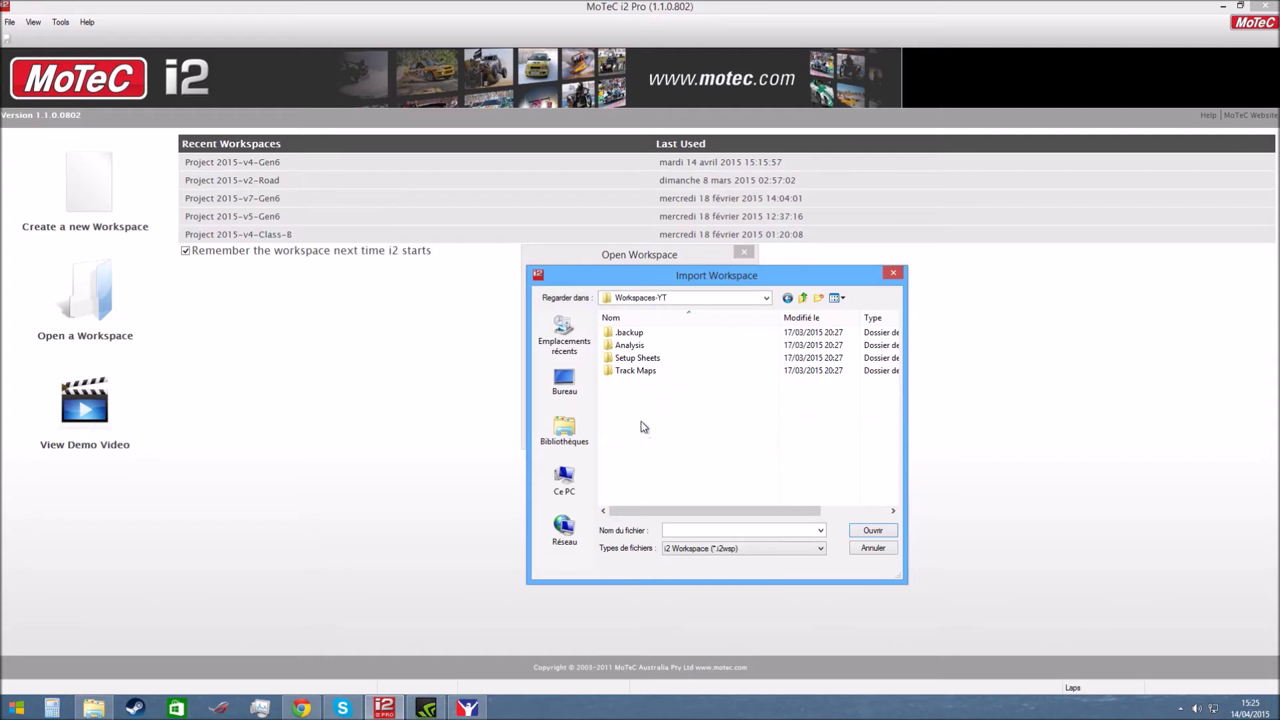
Import the Project file using the i2 1.0 Project (*.mtcprj) file type, and open the Workspaces-YT workspace
left_click(688, 550)
left_click(686, 554)
left_click(686, 551)
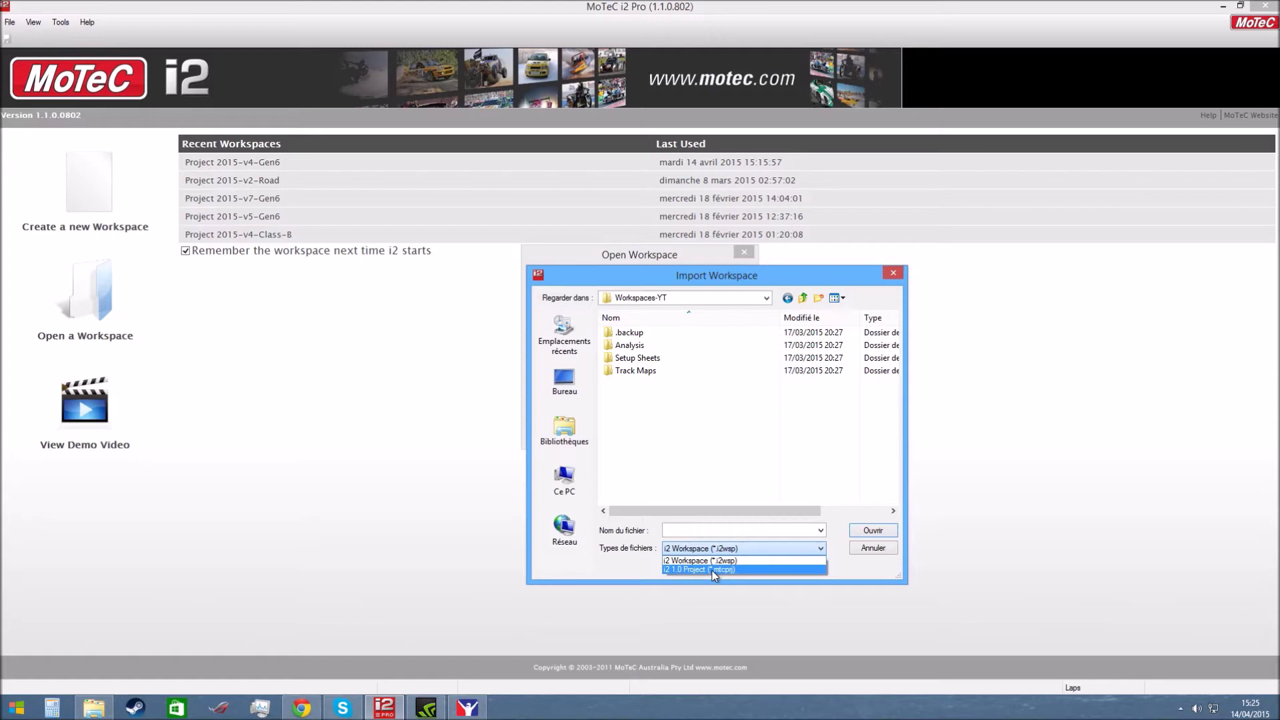
left_click(714, 570)
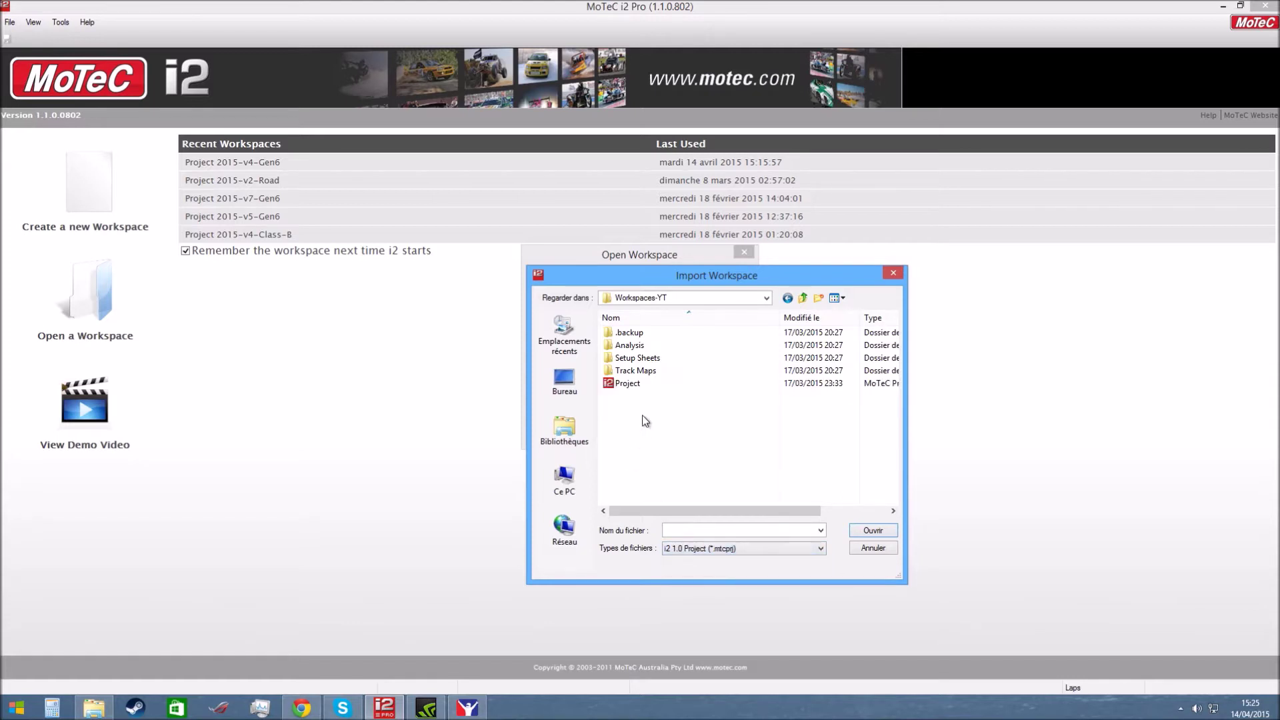
left_click(630, 384)
left_click(861, 531)
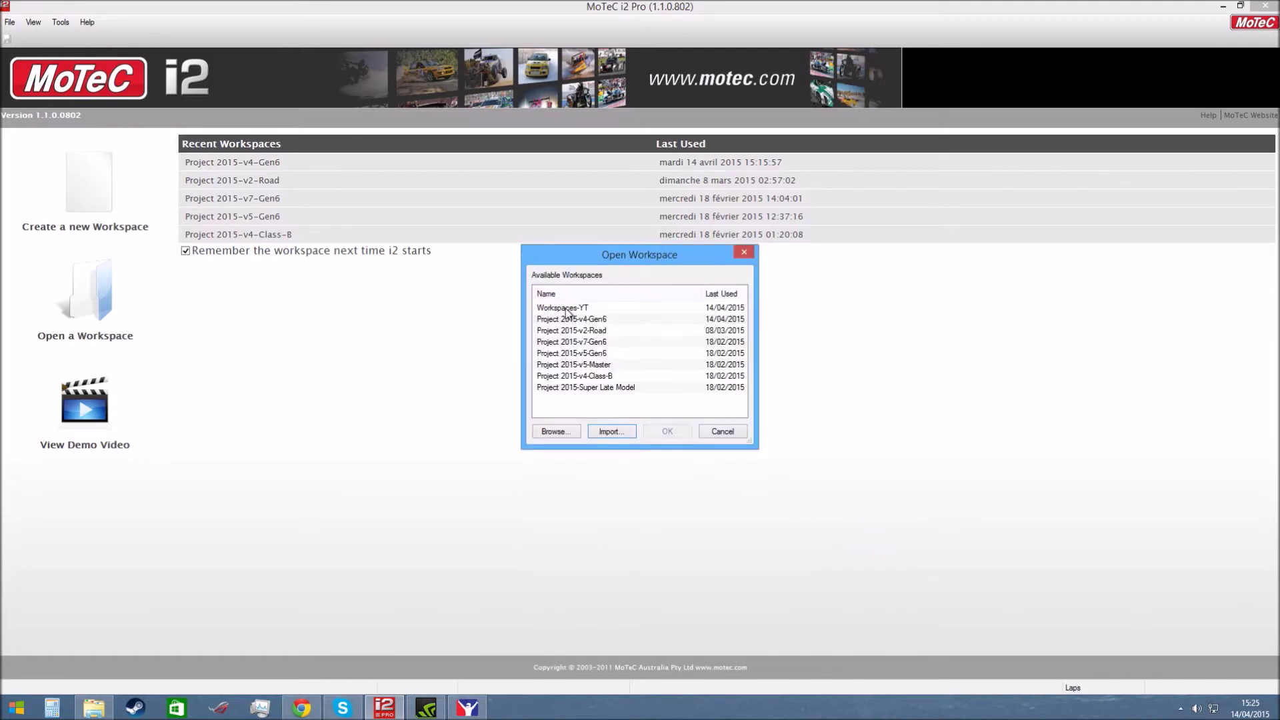
left_click(566, 309)
left_click(666, 432)
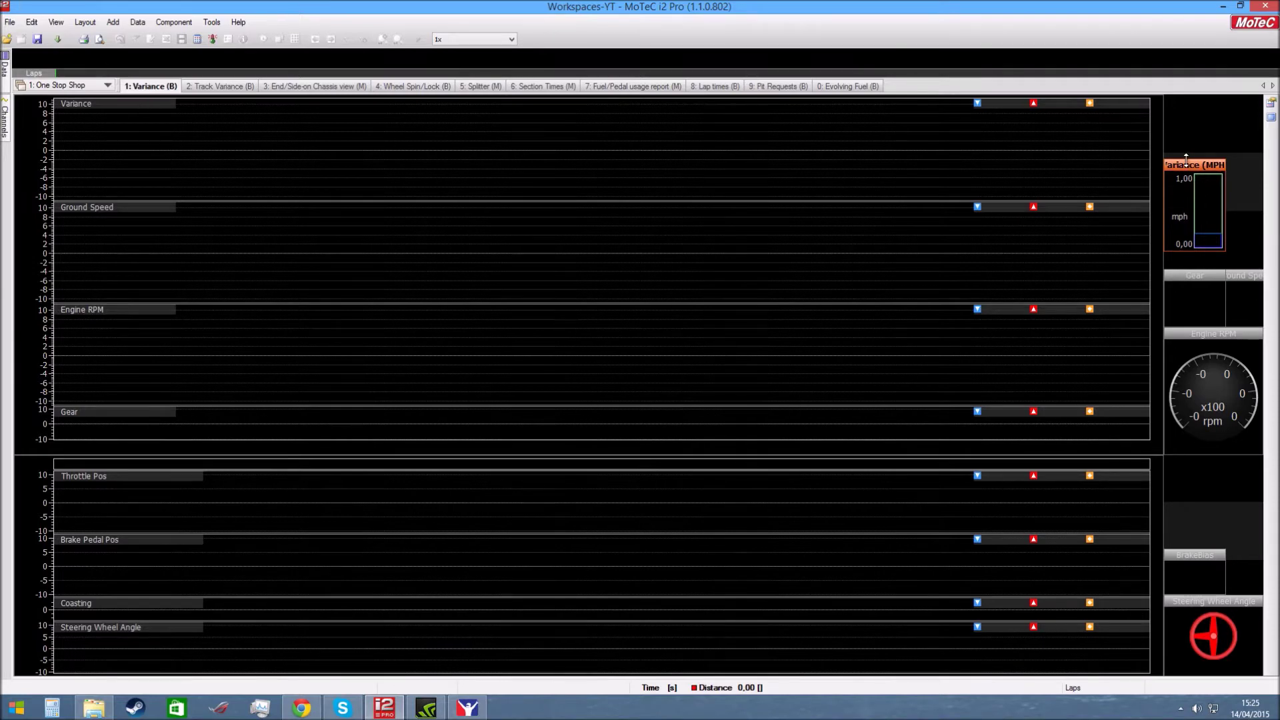
Check the export directory in Mu, and browse to the iRacing telemetry folder under Documents for opening log files
left_click(7, 42)
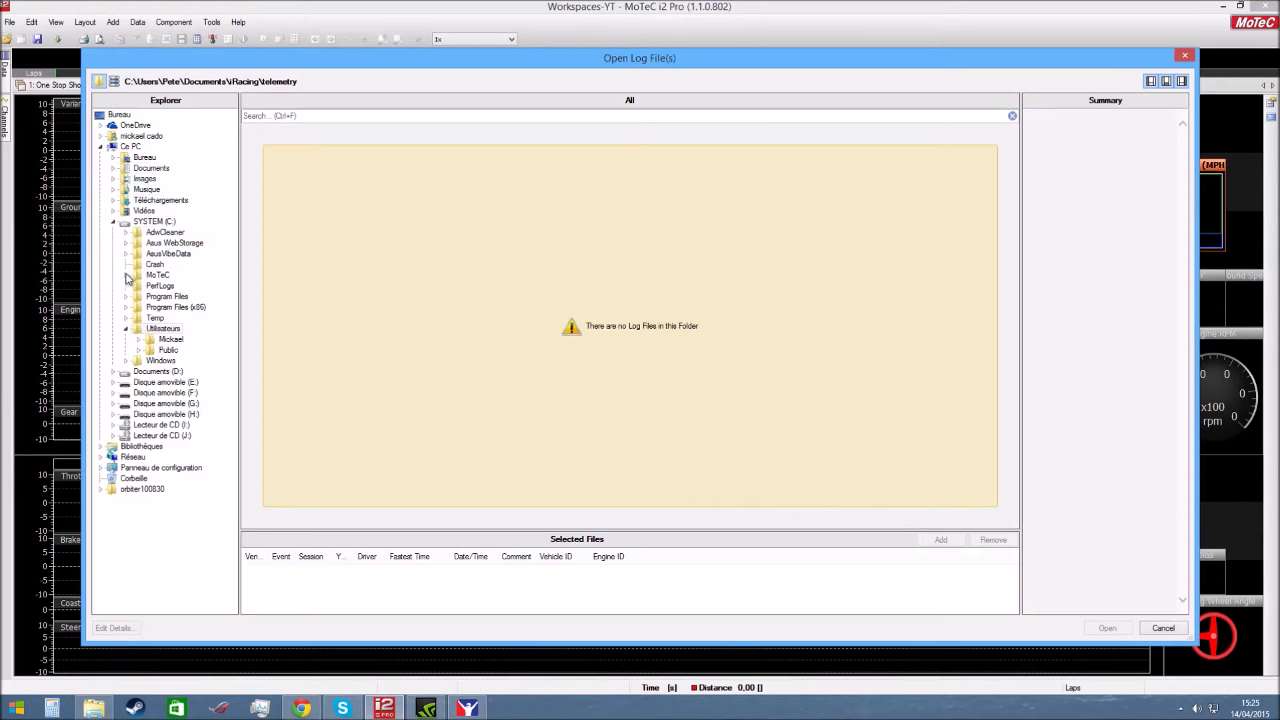
left_click(1180, 709)
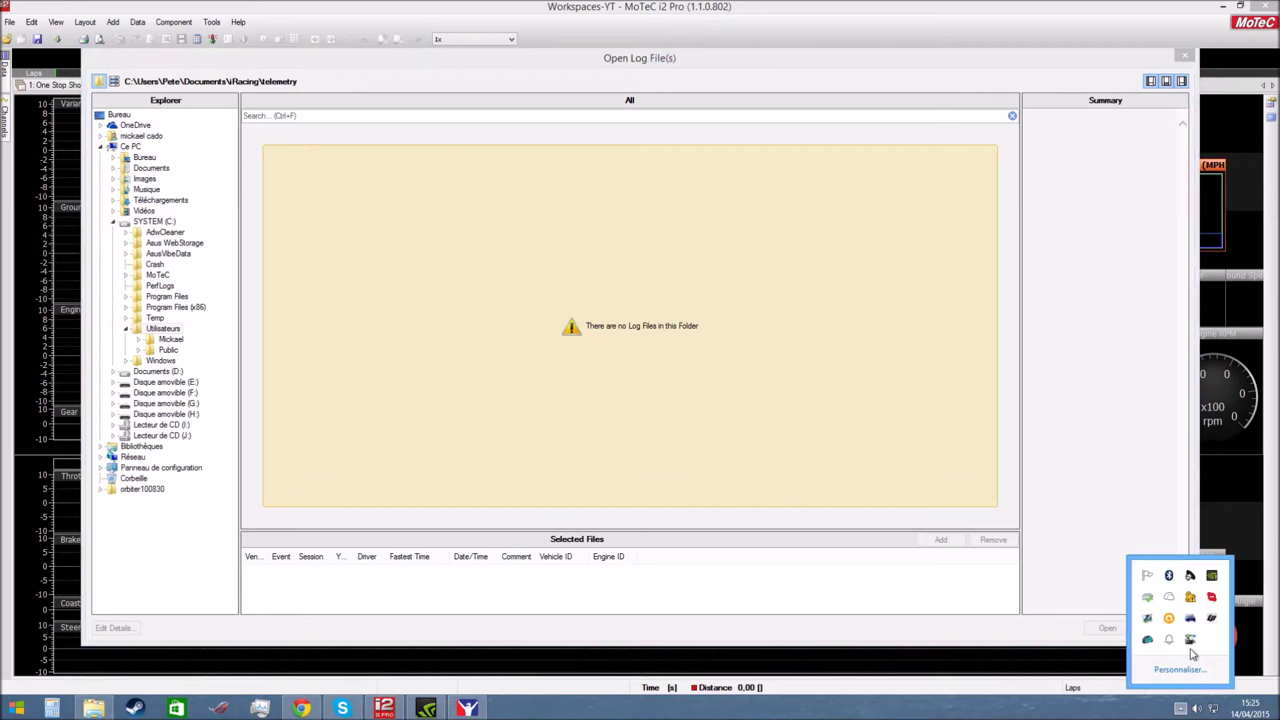
left_click(1148, 640)
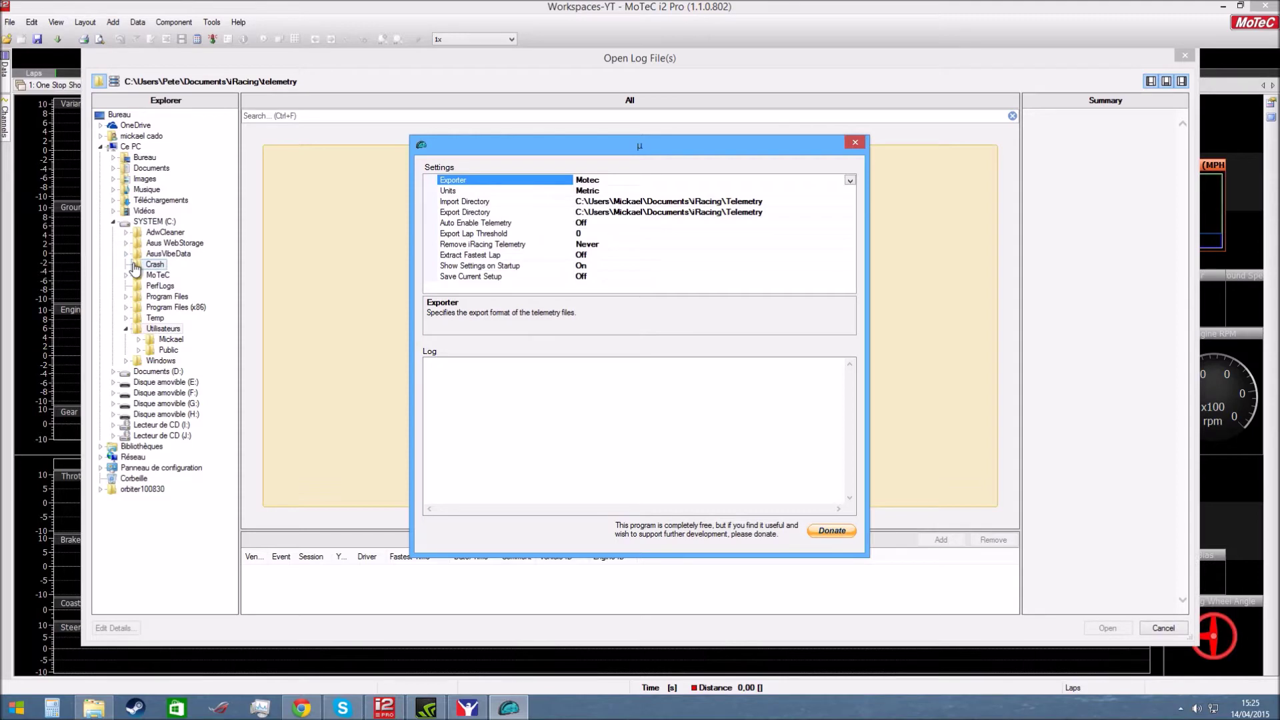
left_click(113, 222)
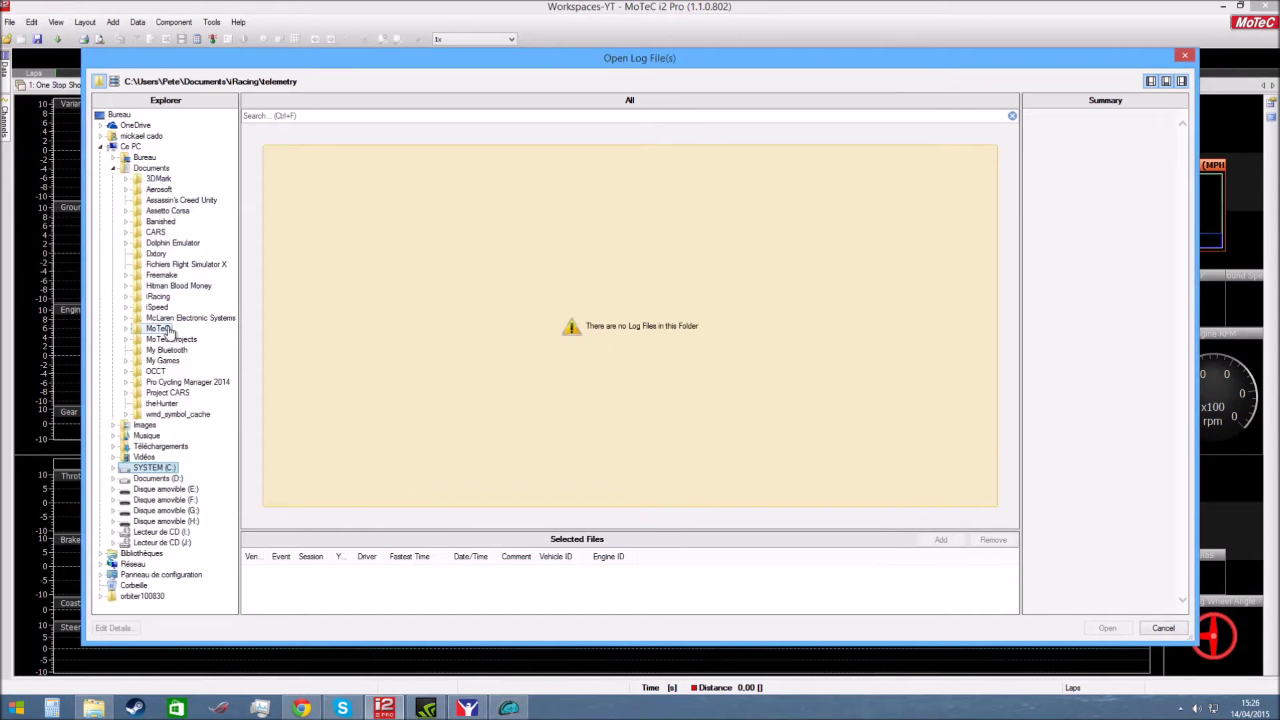
double_click(159, 297)
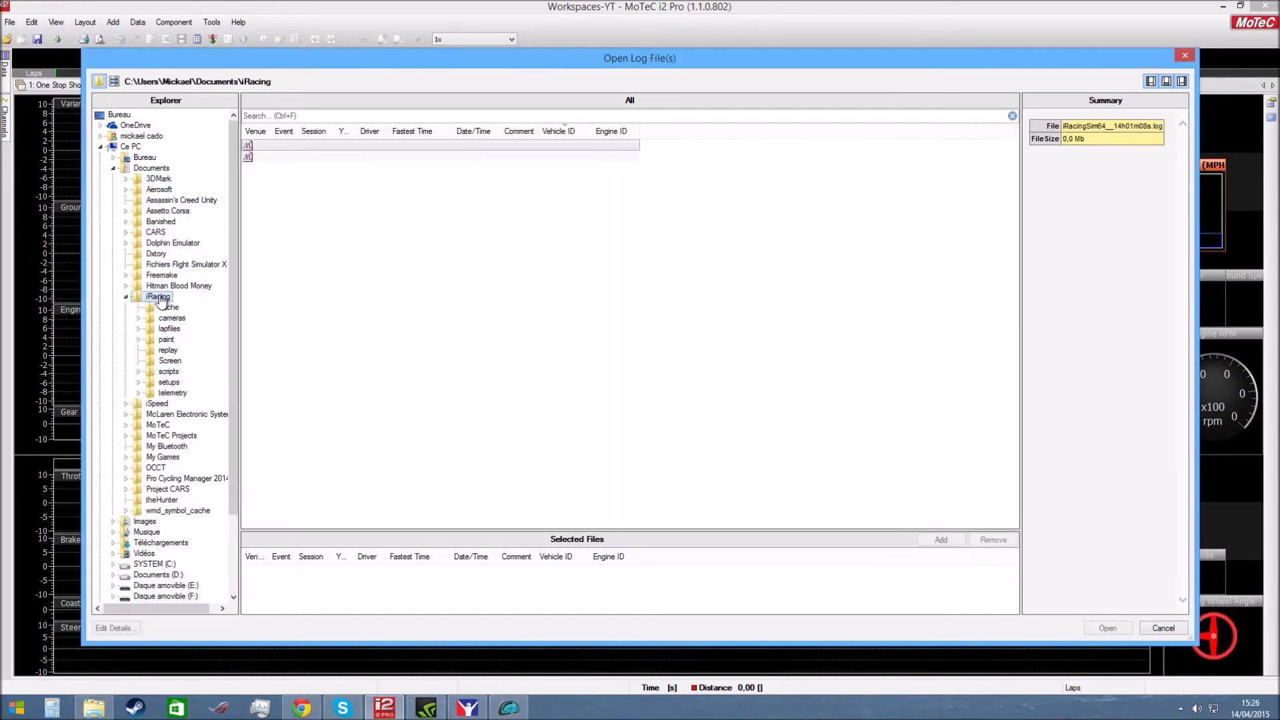
left_click(173, 393)
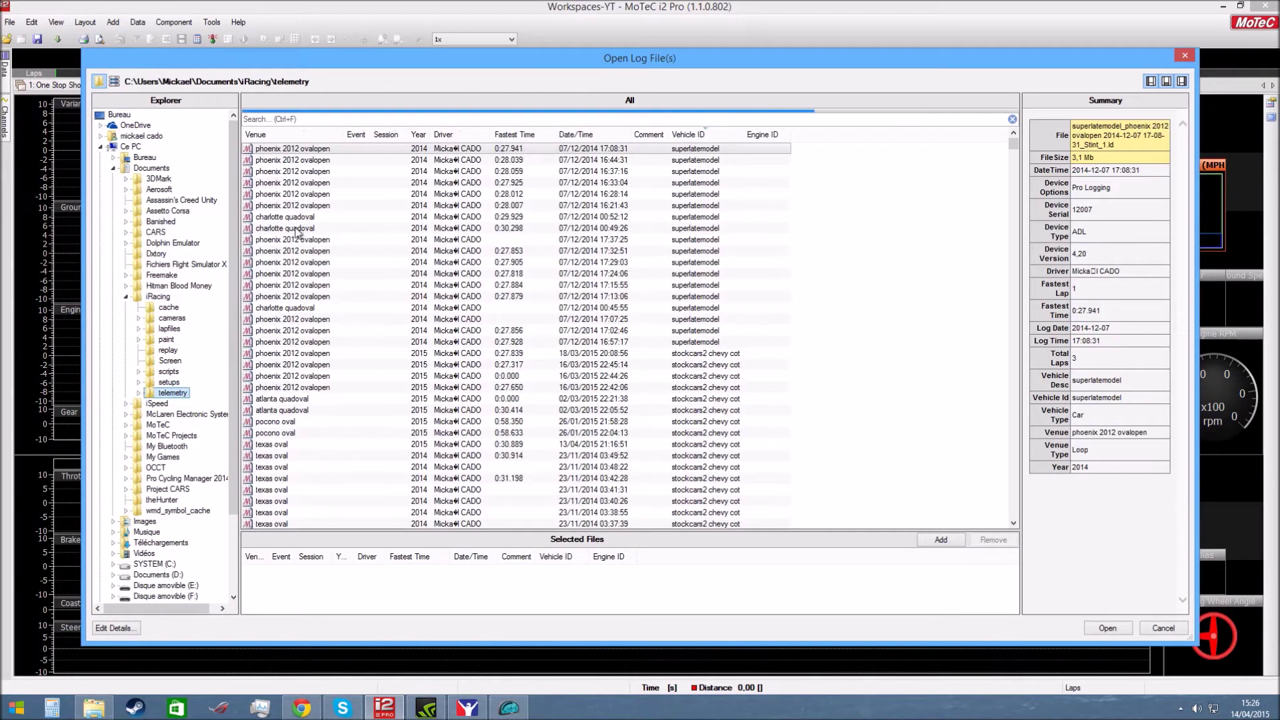
Add the Fastest Lap and Total Laps columns to the visible columns of the log file list
left_click(314, 146)
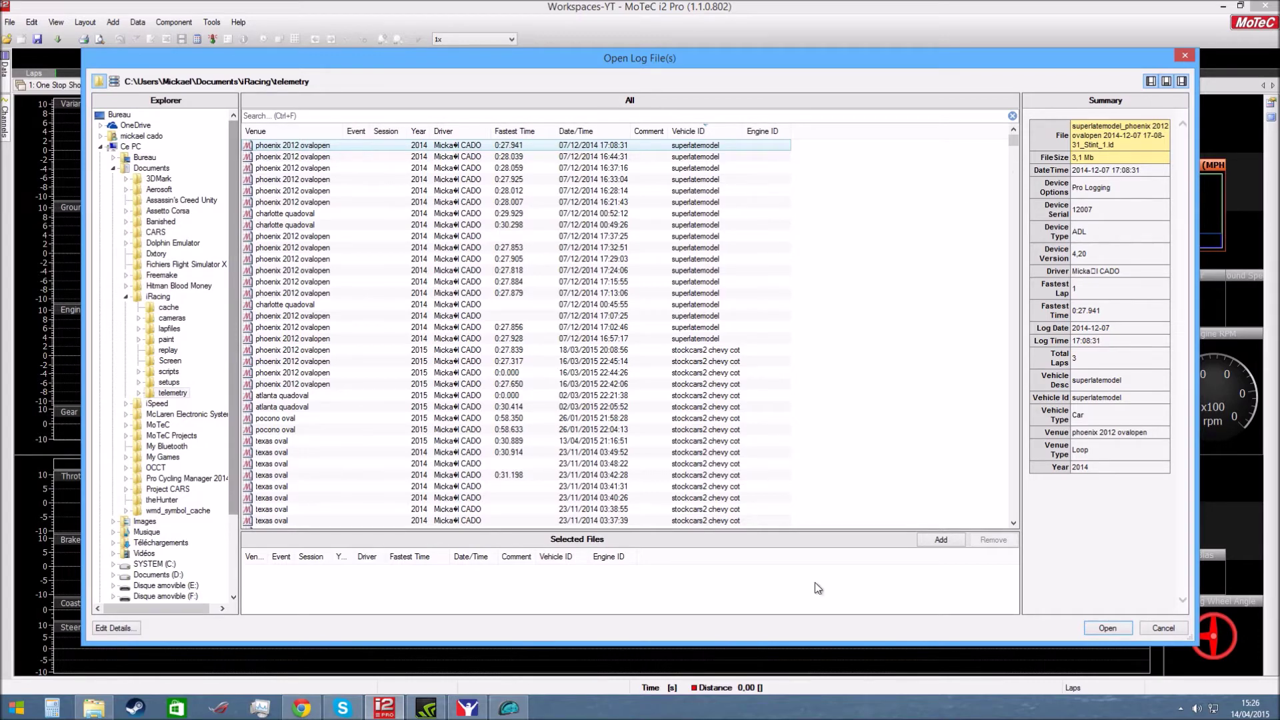
left_click_drag(429, 50, 429, 55)
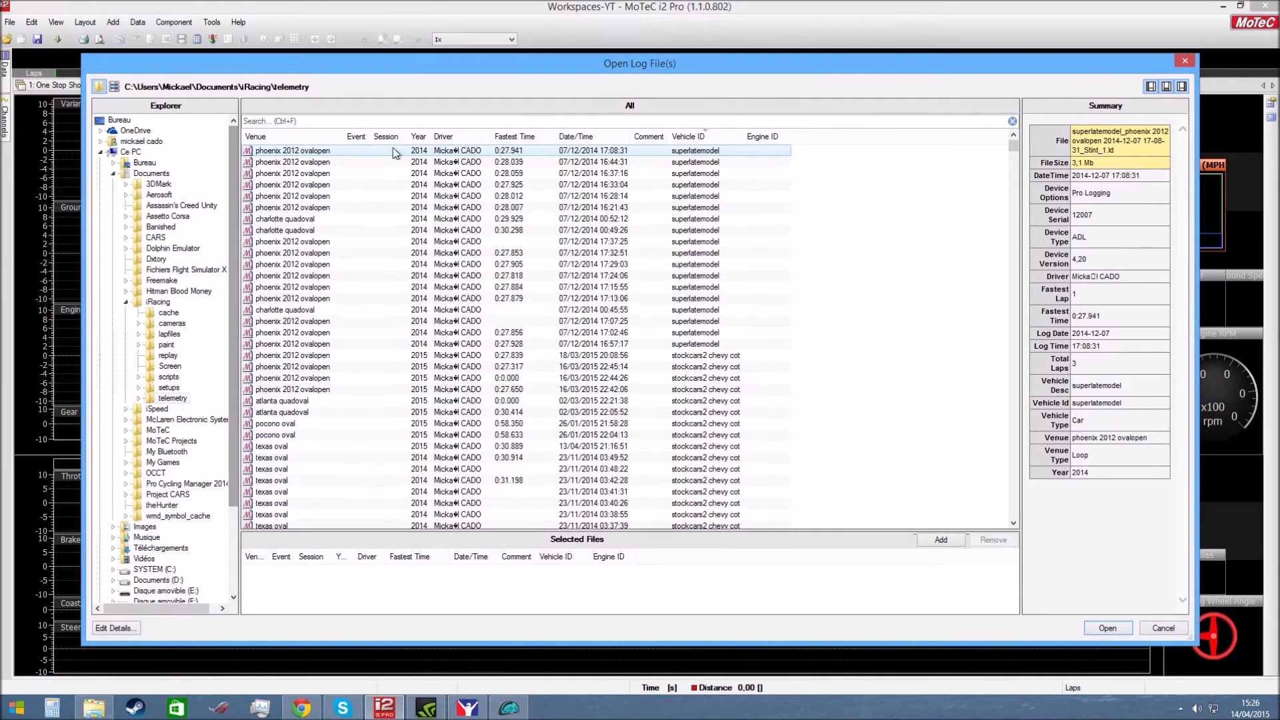
right_click(384, 136)
left_click(434, 145)
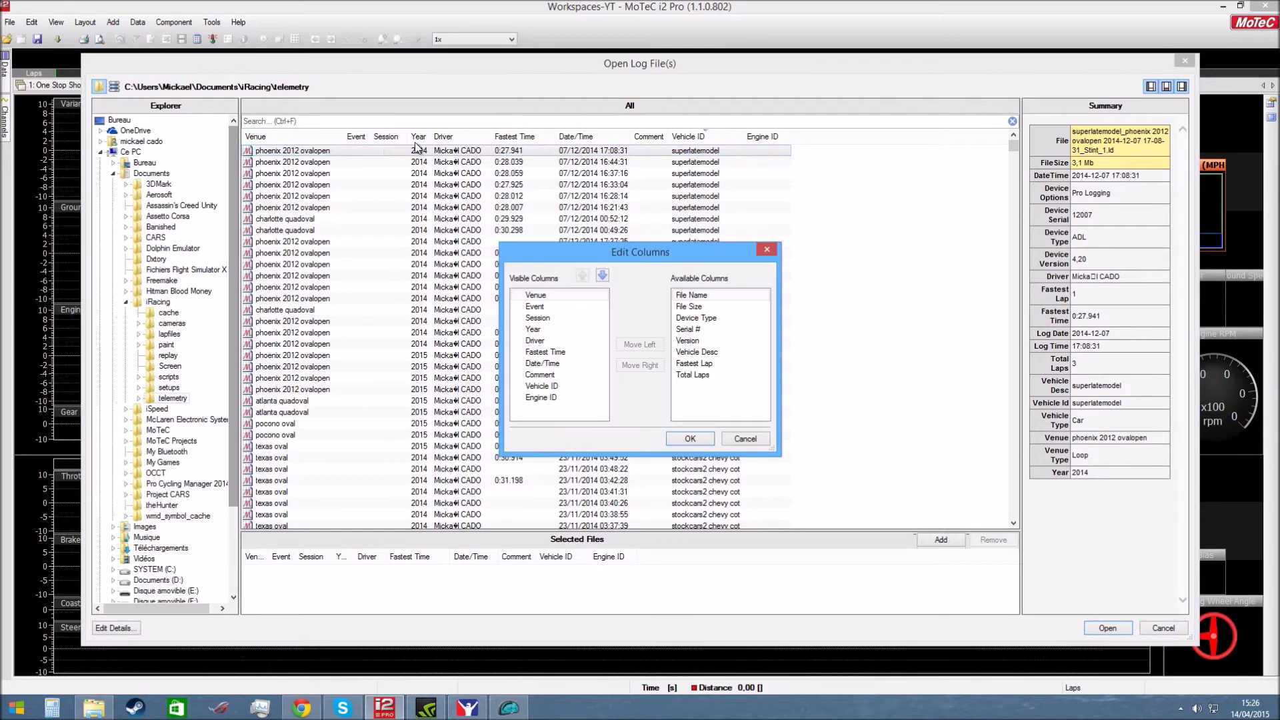
left_click(537, 307)
left_click(688, 306)
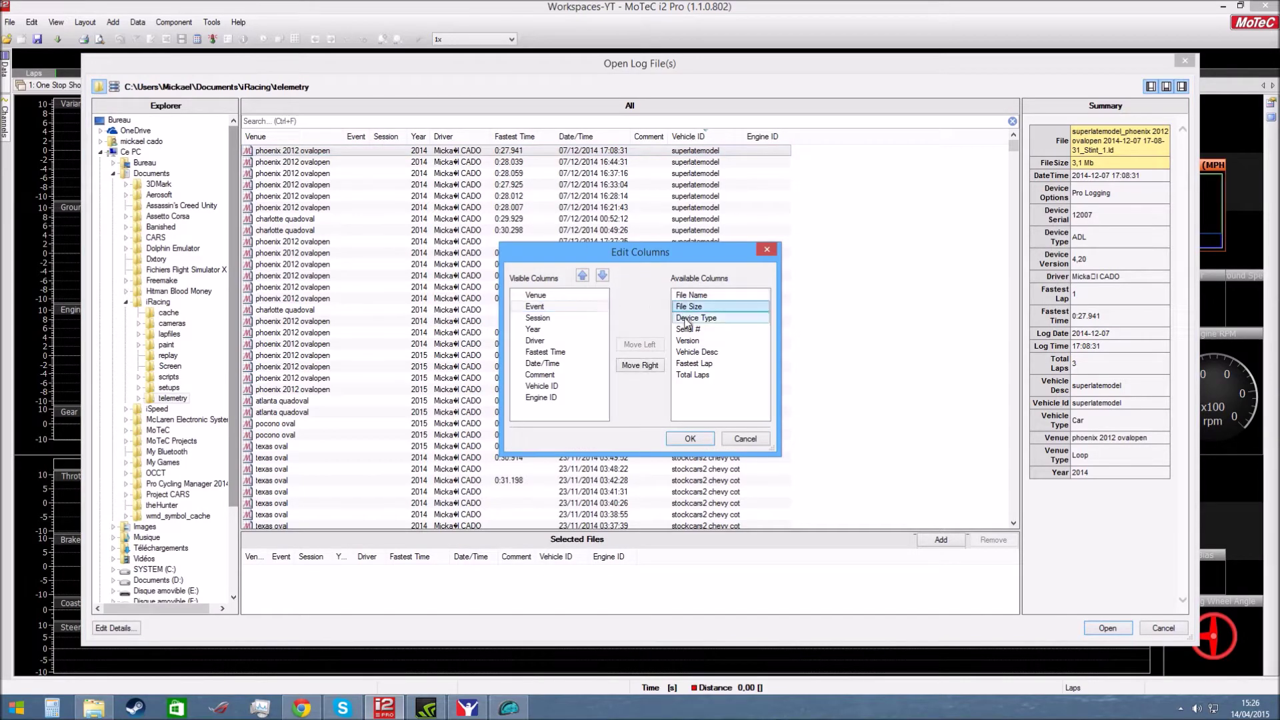
left_click(696, 363)
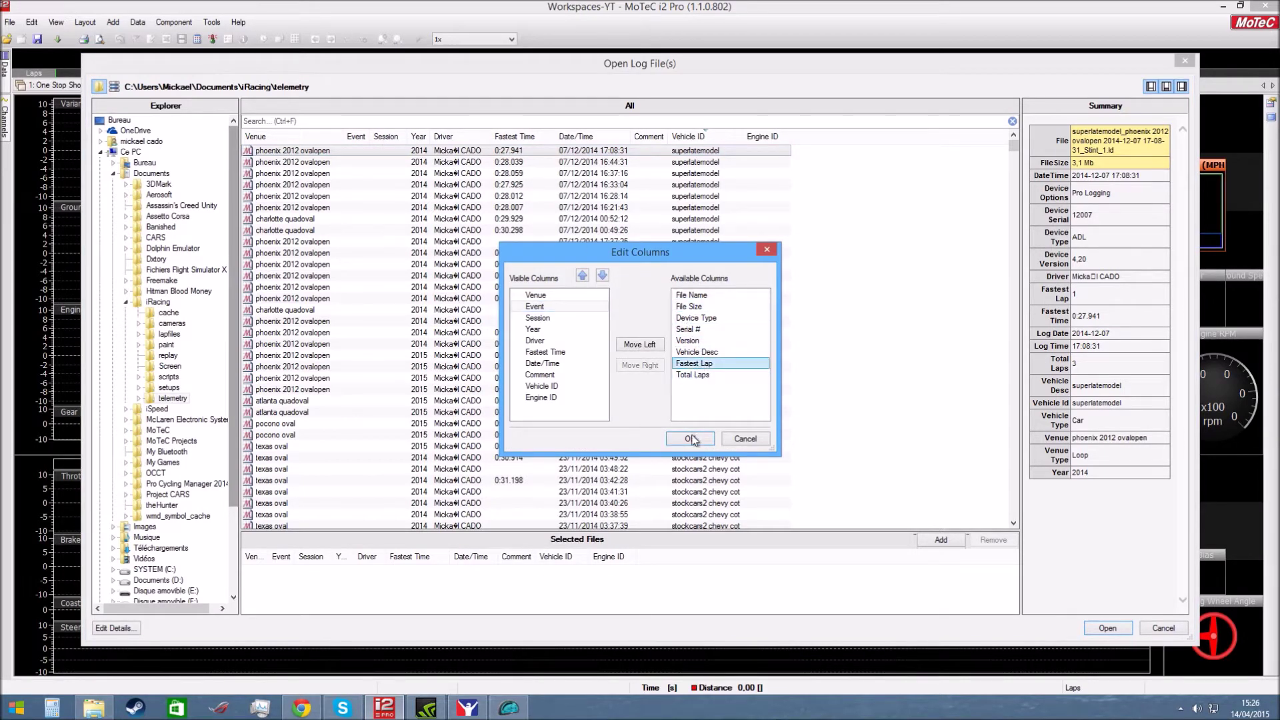
left_click(639, 344)
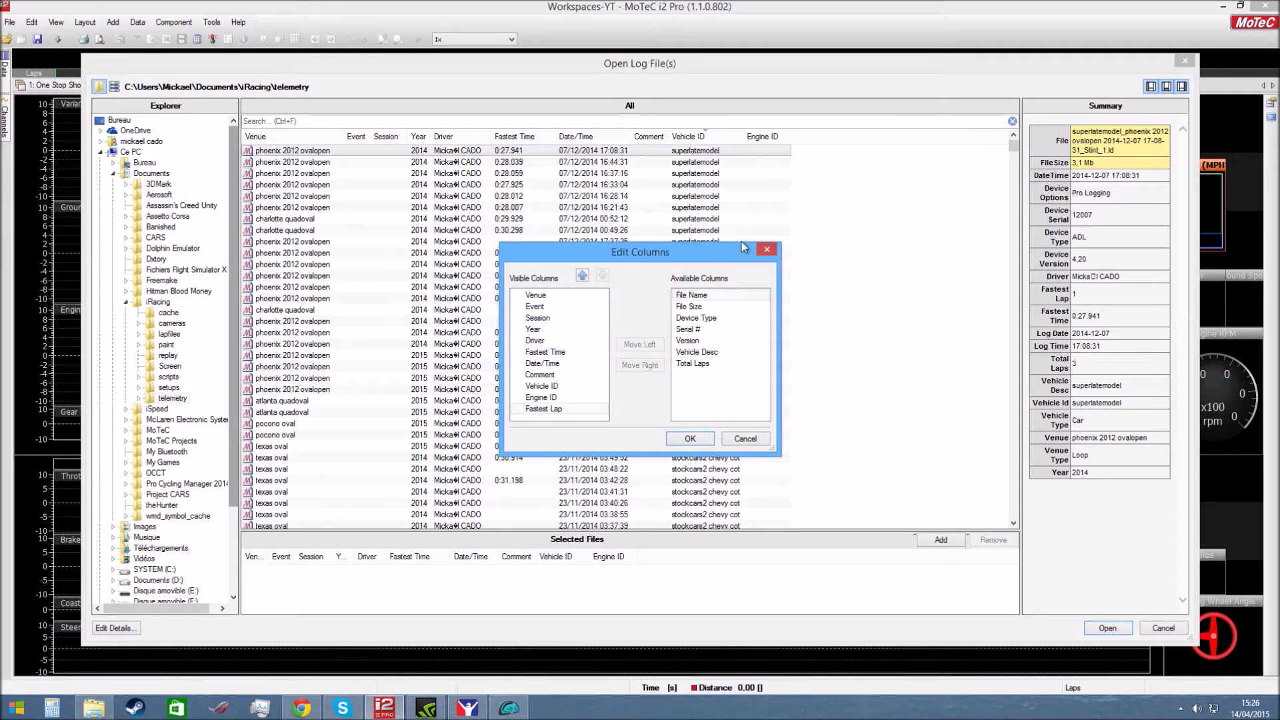
left_click(709, 365)
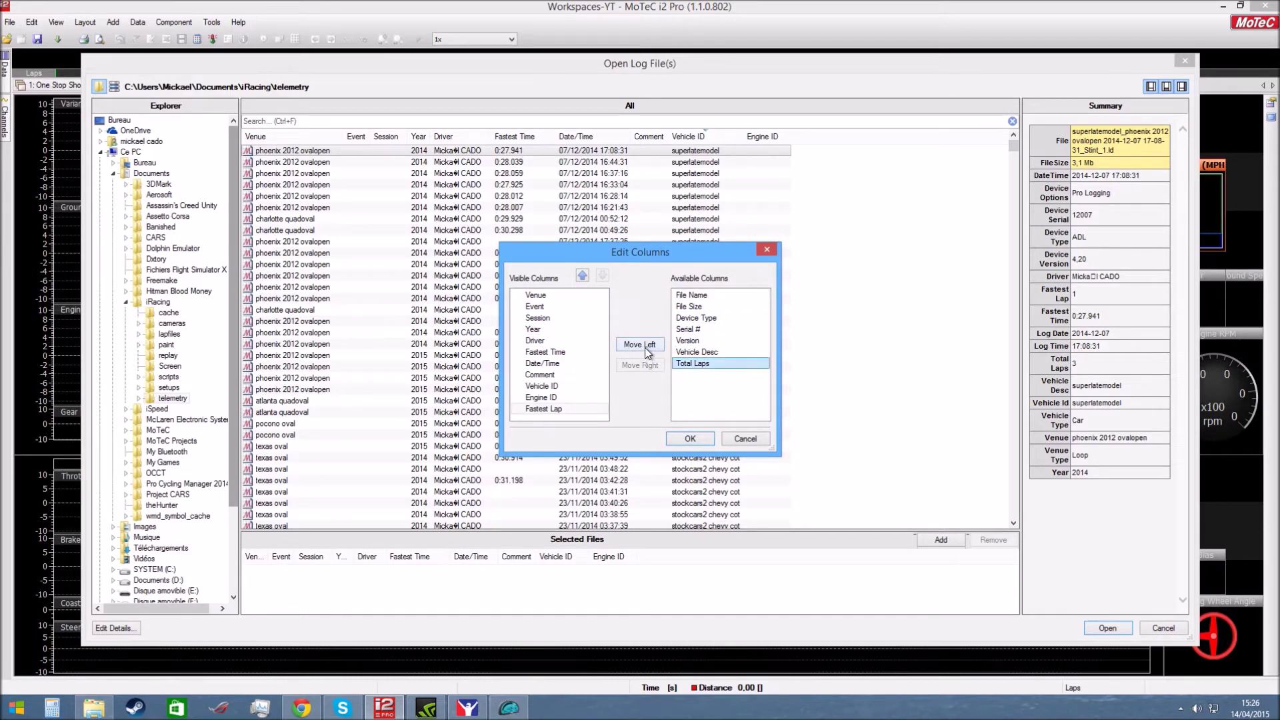
left_click(639, 344)
Remove the Engine ID and Comment columns from the log file list and apply the column changes
left_click(559, 397)
left_click(640, 365)
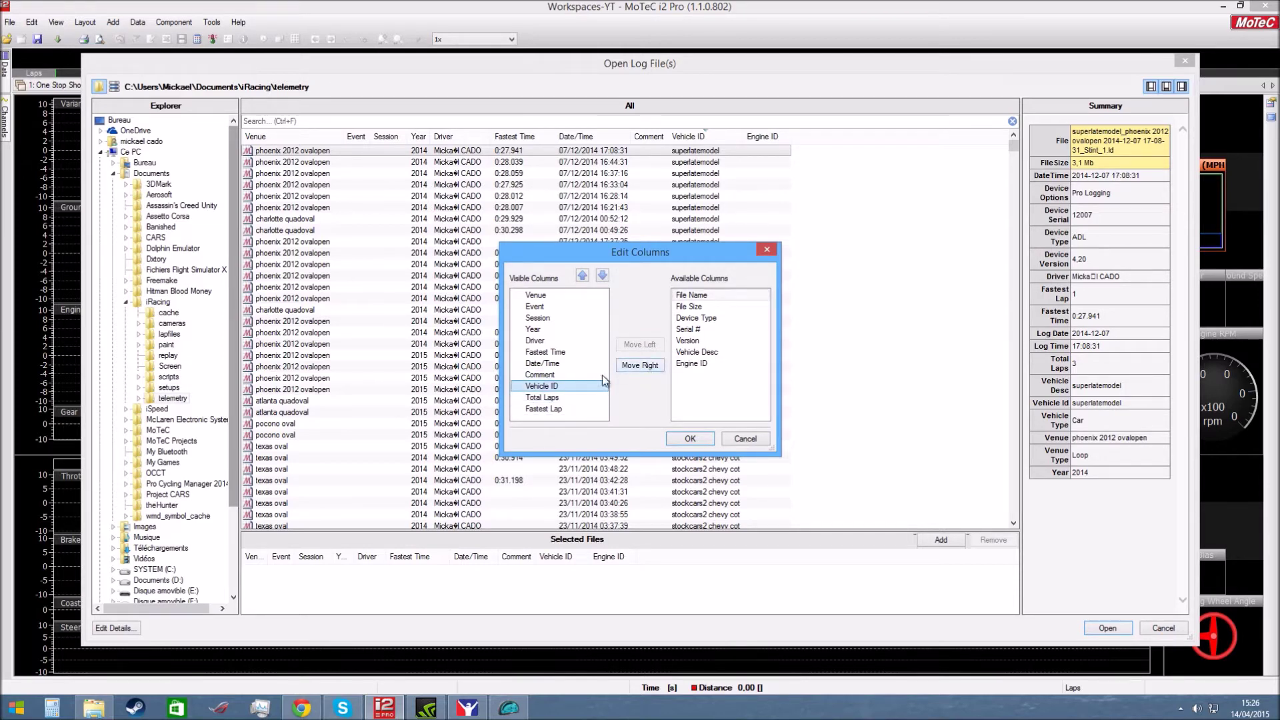
left_click(552, 376)
left_click(639, 365)
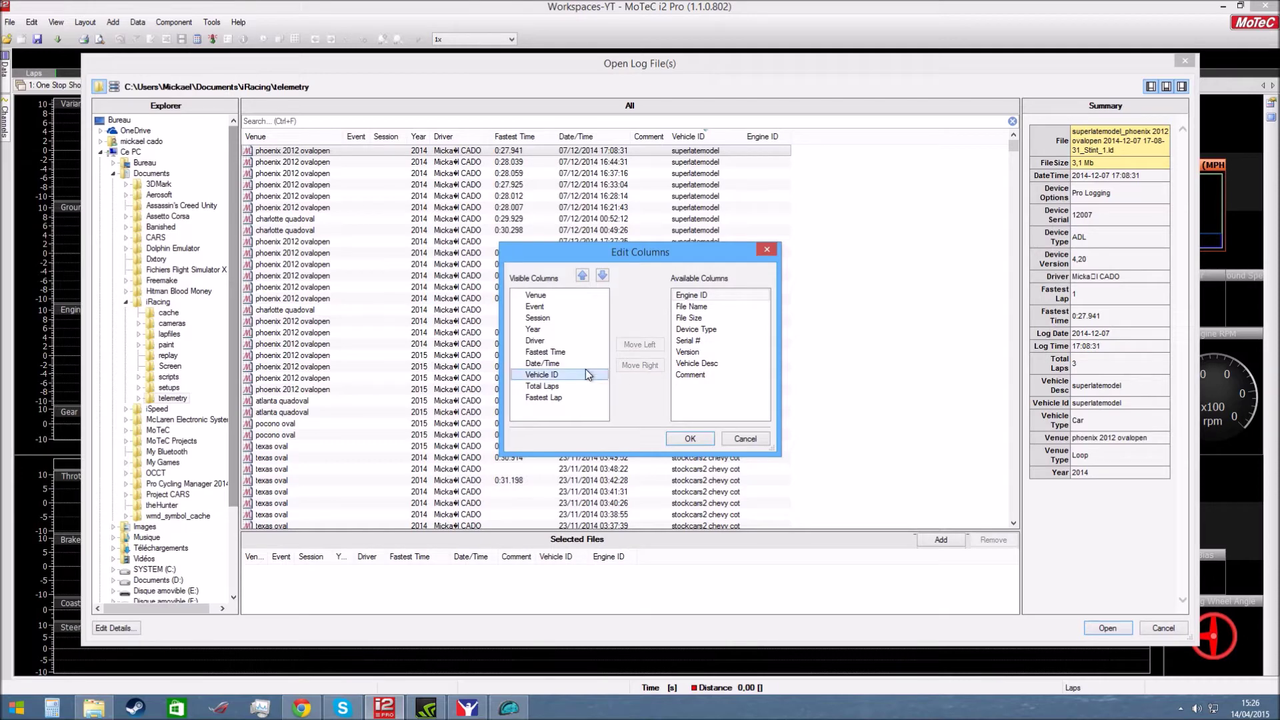
left_click_drag(548, 354, 548, 319)
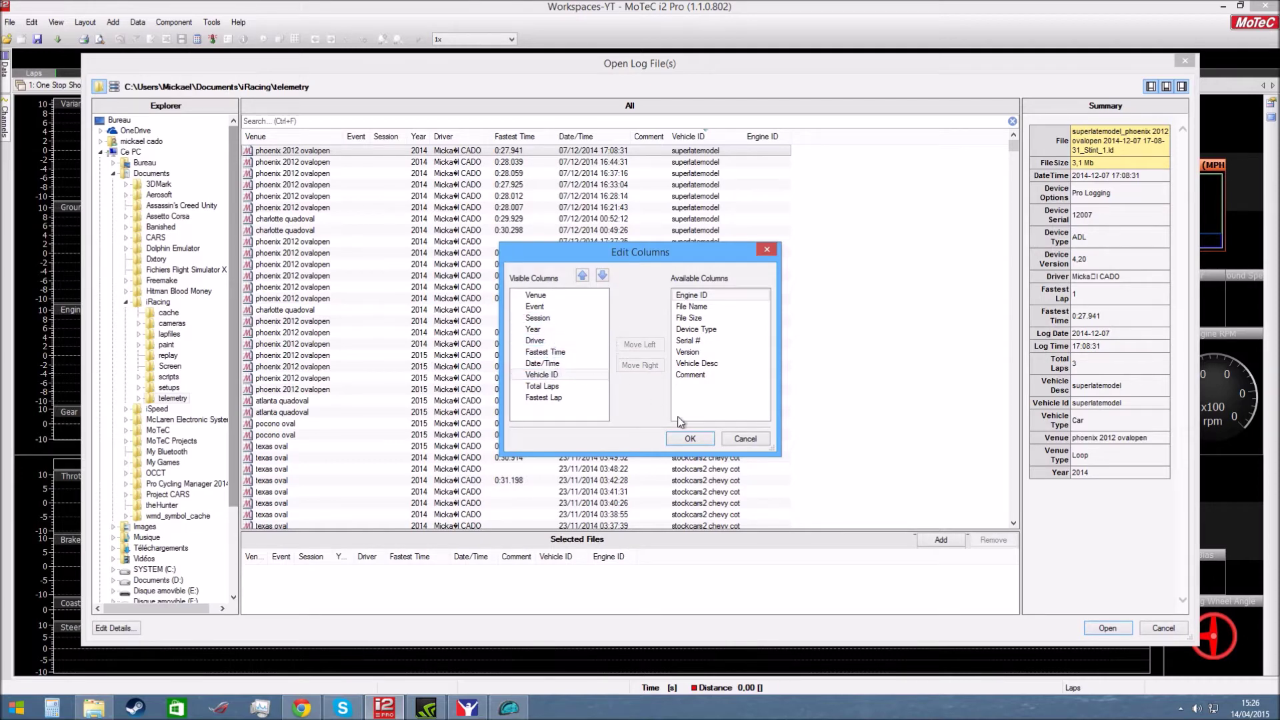
left_click(690, 438)
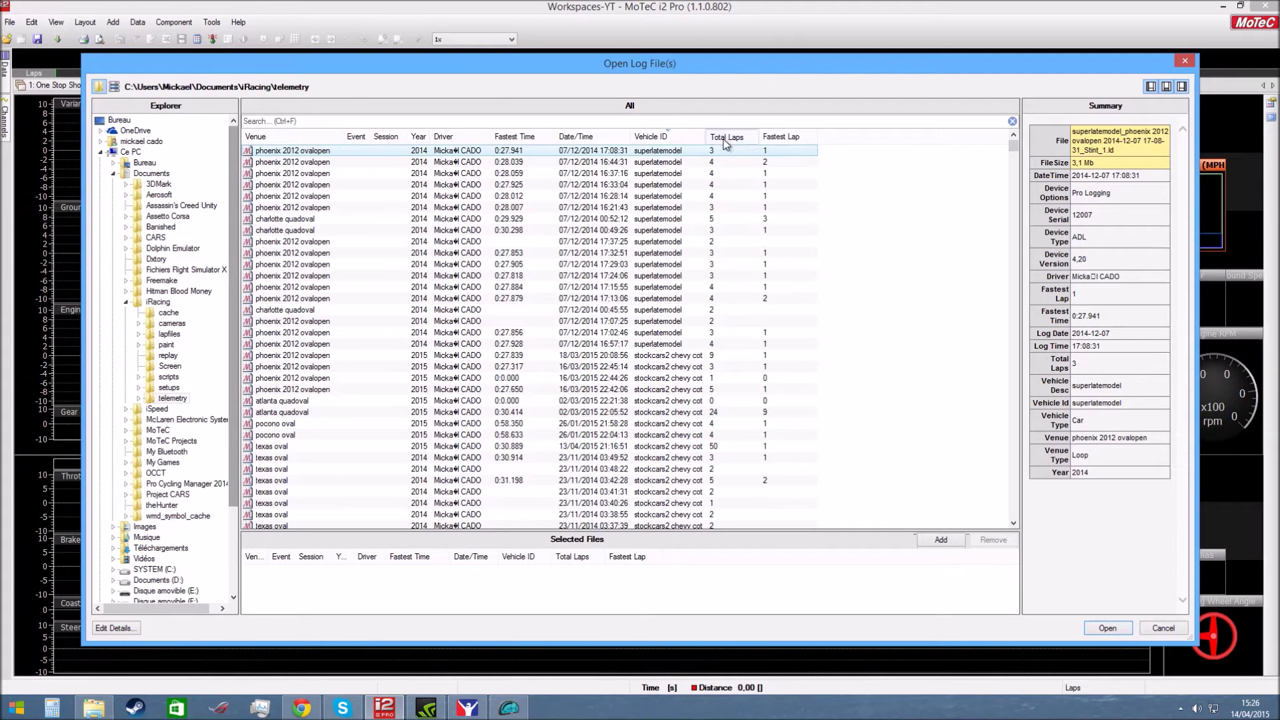
Sort the log files by vehicle ID, by venue, and finally by date and time with the newest first
right_click(670, 137)
key("Escape")
left_click(680, 139)
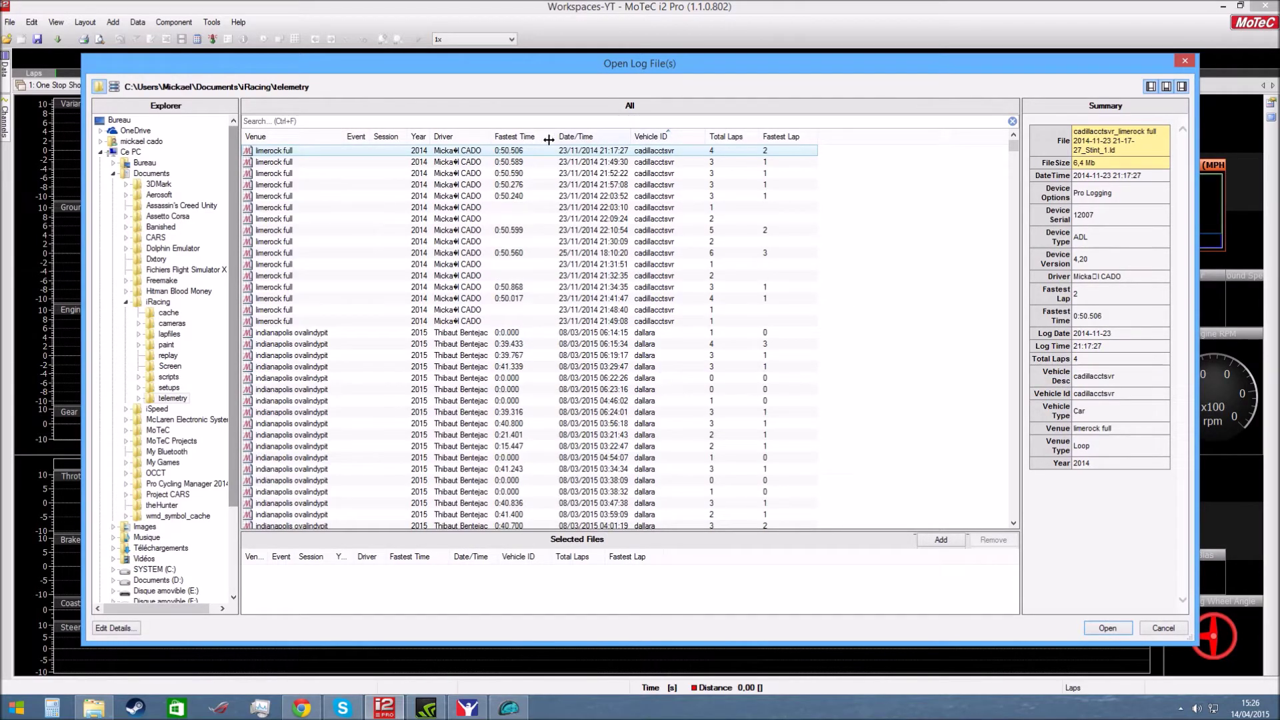
left_click(292, 136)
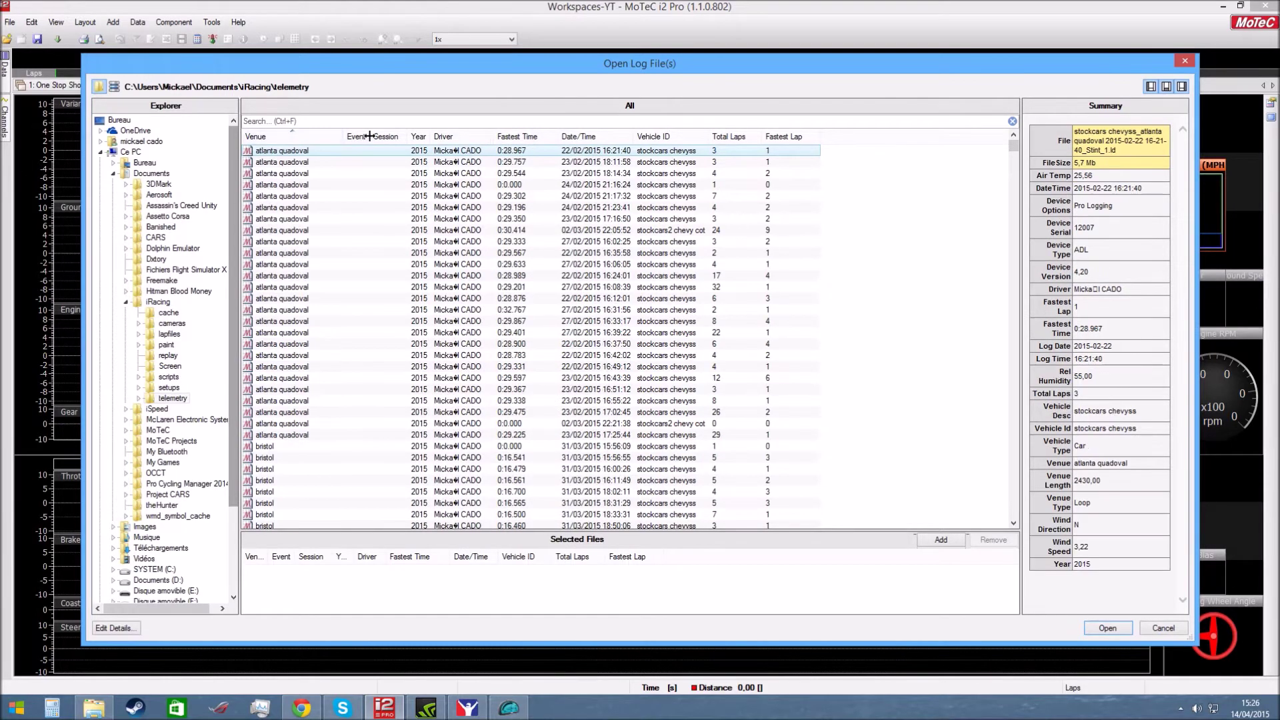
left_click(596, 138)
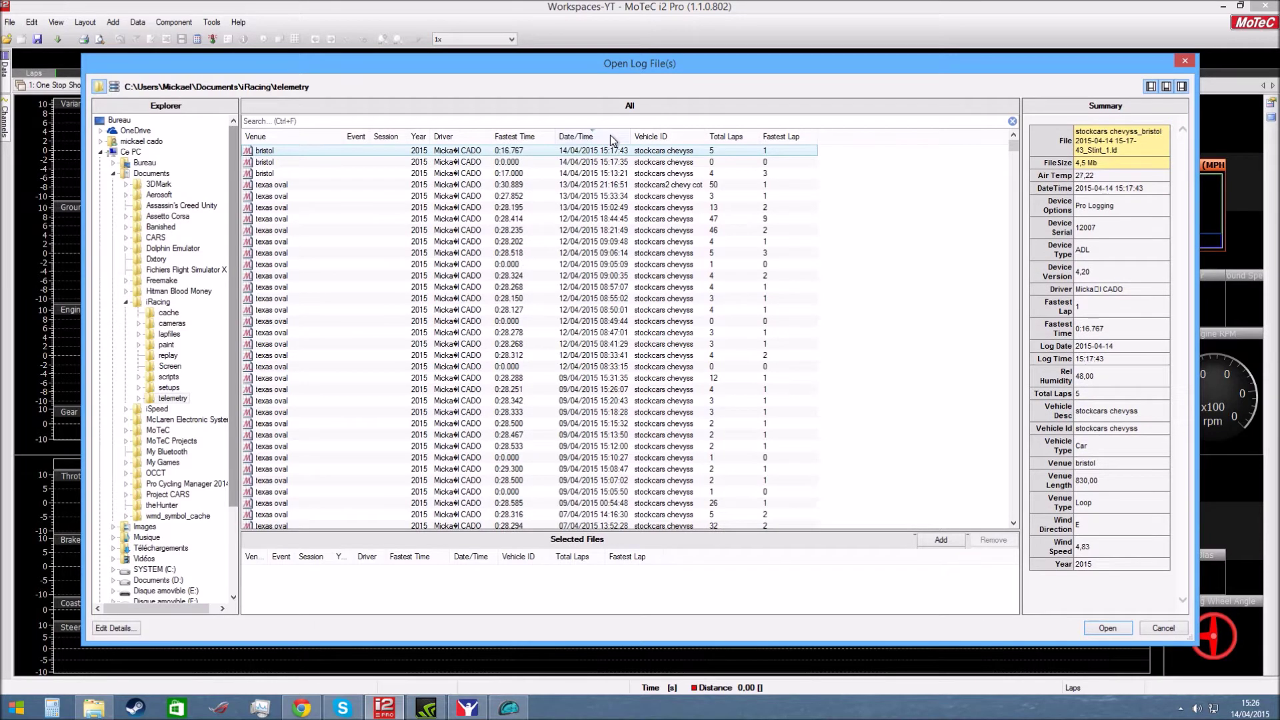
Add the two newest bristol logs, recorded 14/04/2015 at 15:17:43 and 15:17:35, to the selected files and open them
double_click(577, 151)
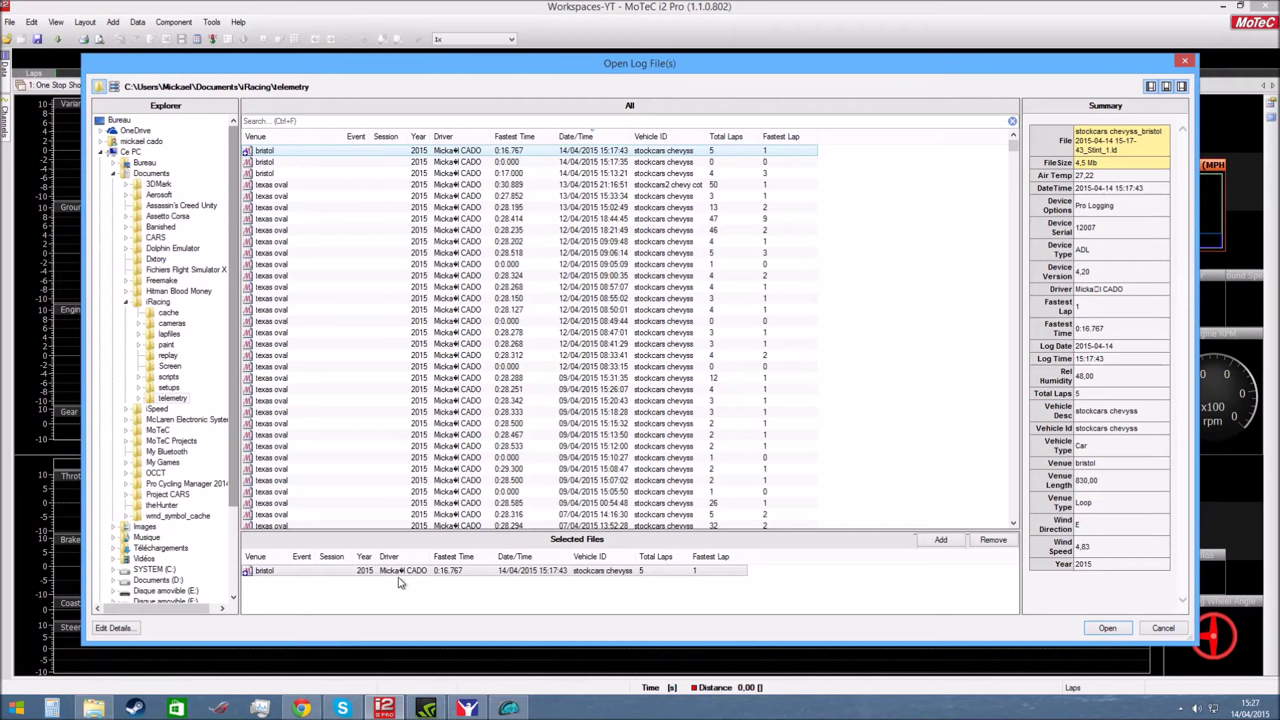
left_click(266, 164)
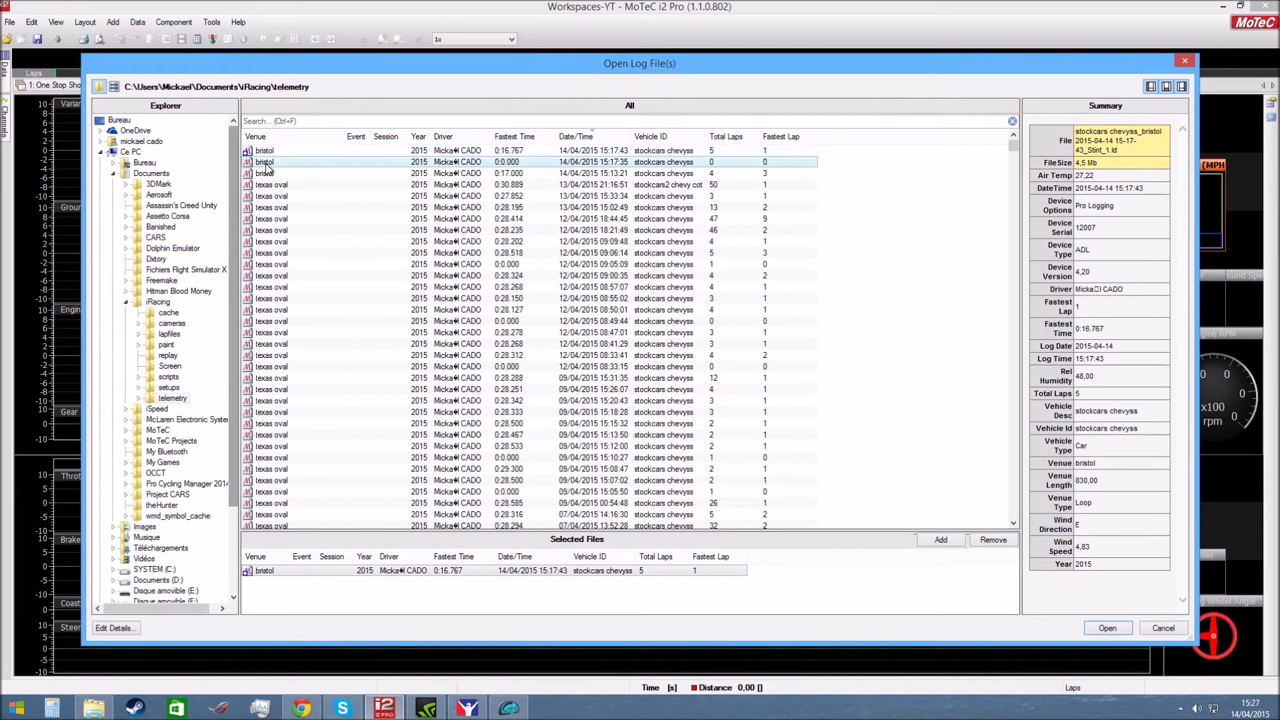
double_click(266, 164)
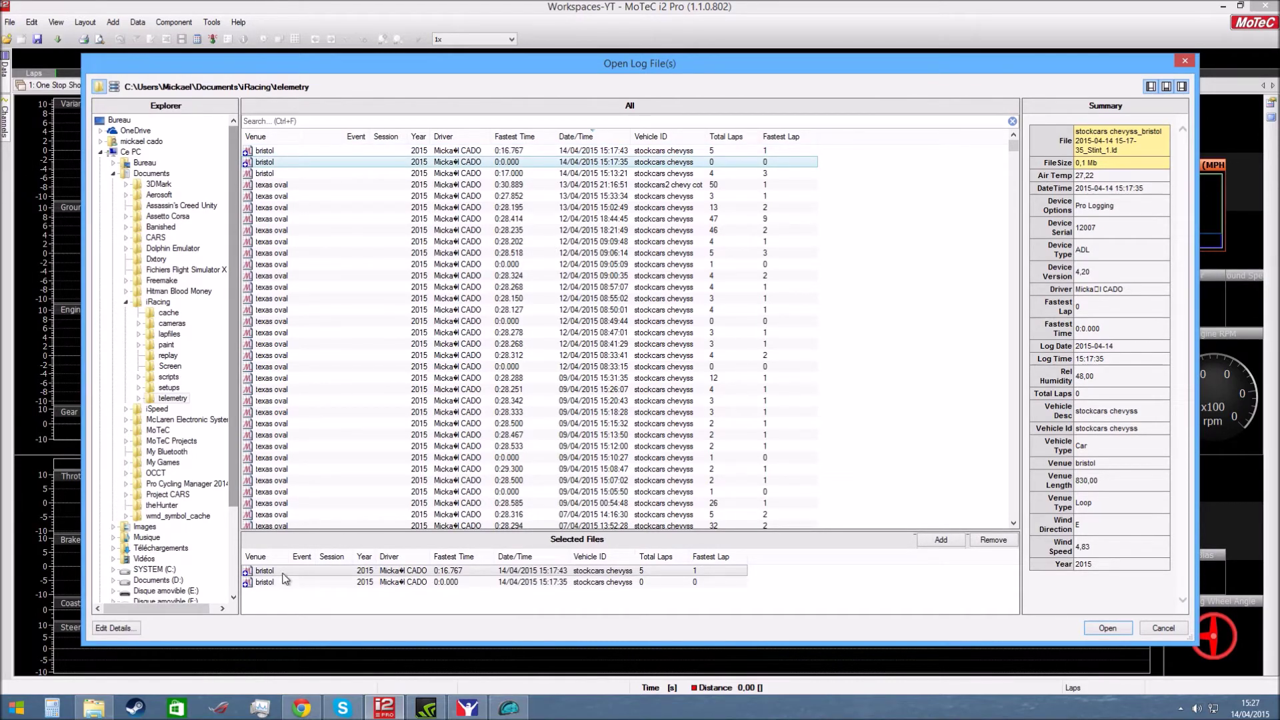
left_click(1109, 626)
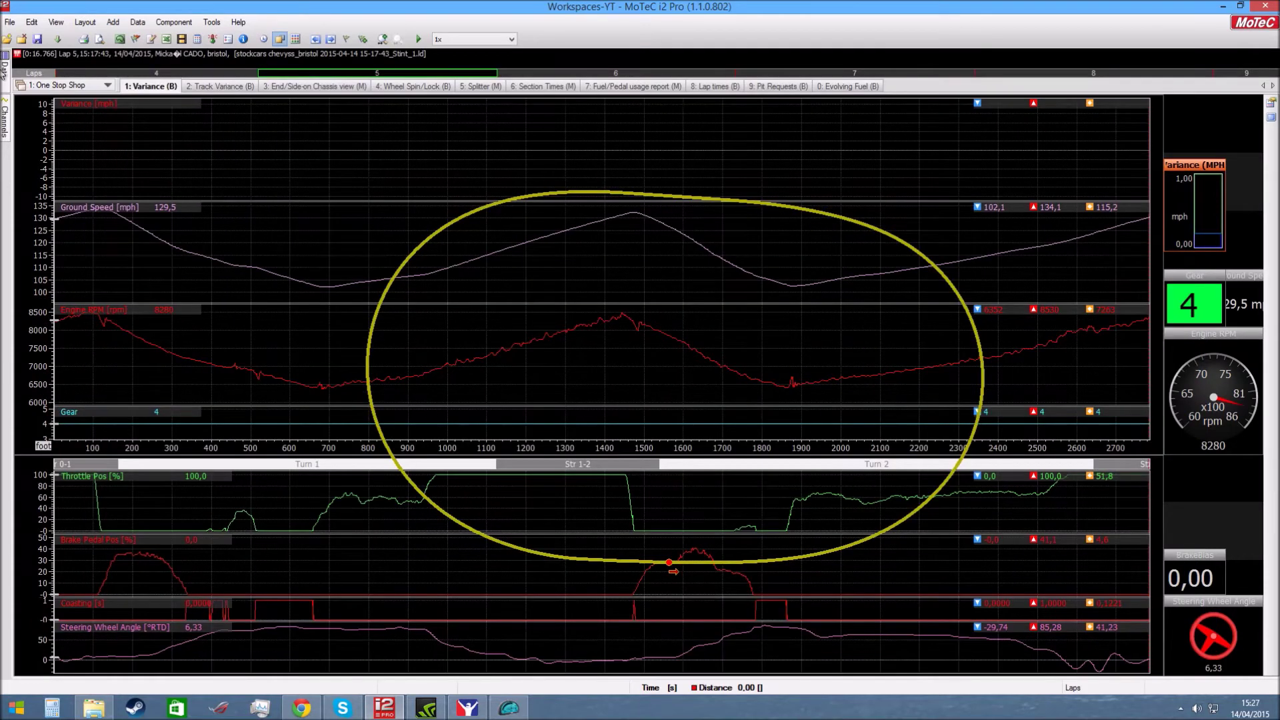
Set Lap 4 of the 15:17:35 bristol log as the overlay lap for comparison in the laps list
mouse_move(4, 79)
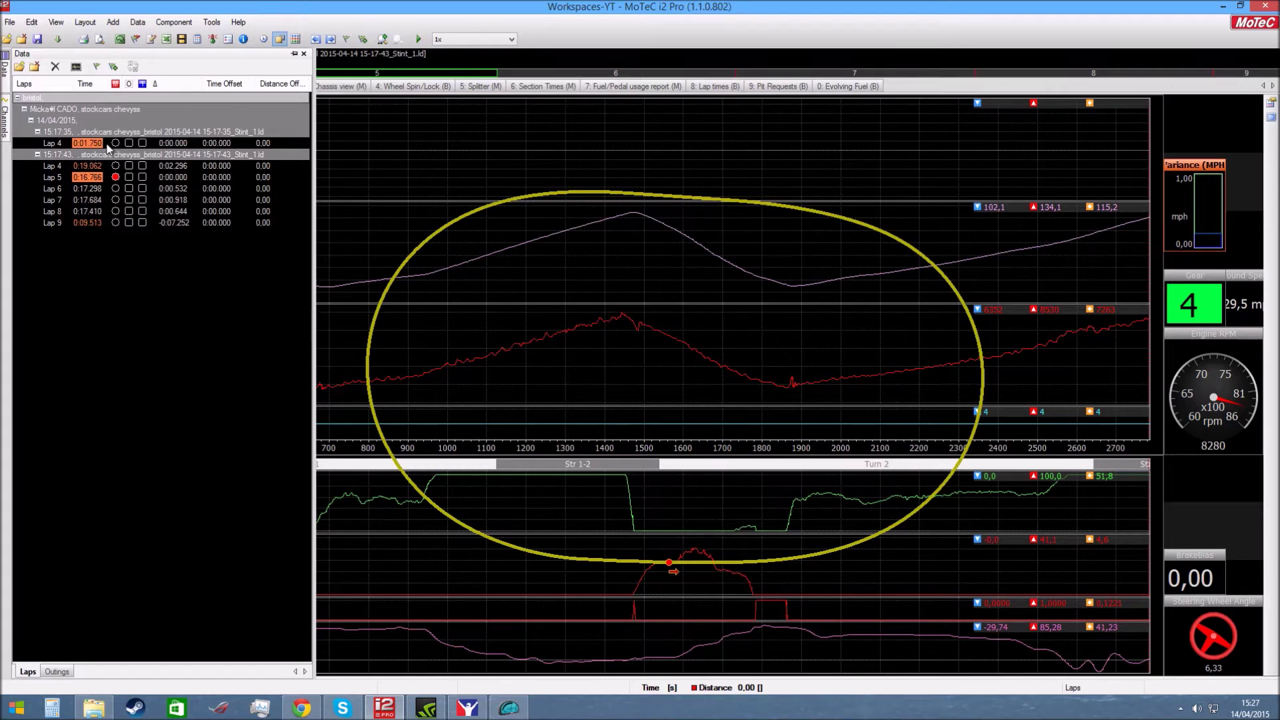
left_click(129, 143)
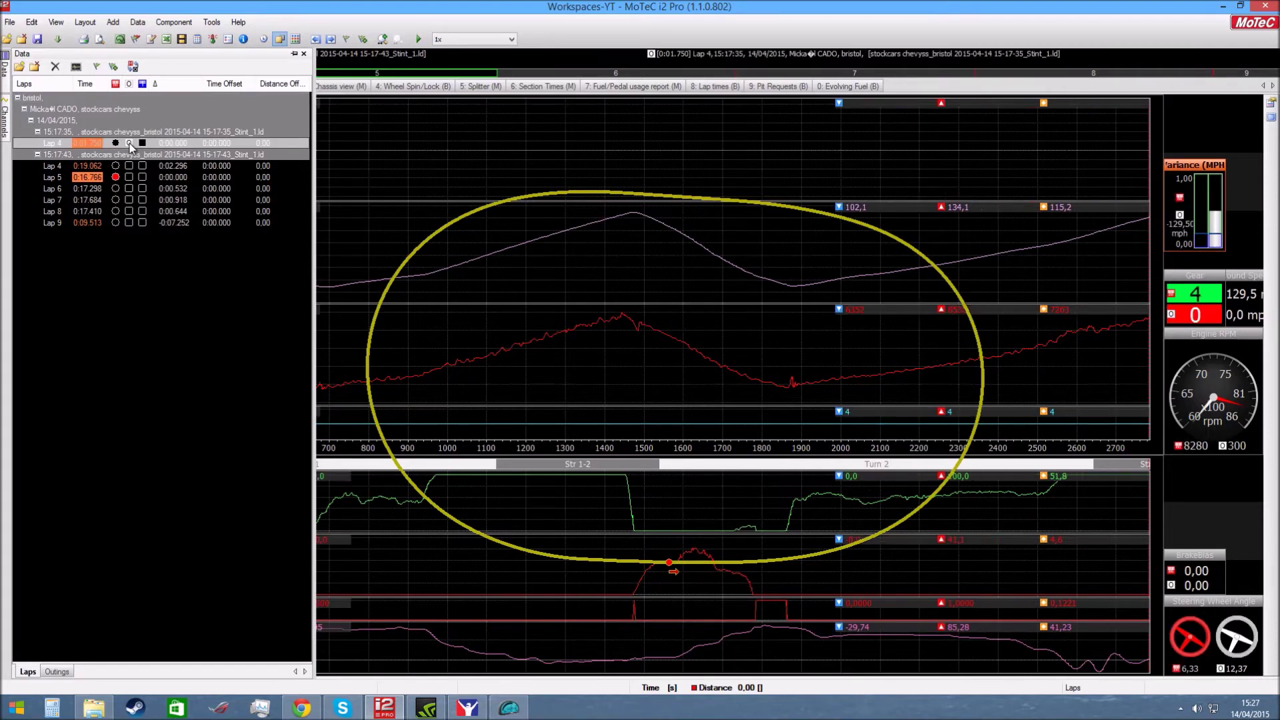
Remove the Lap 4 overlay and collapse the 15:17:35 bristol log in the laps list
left_click(130, 143)
left_click(38, 131)
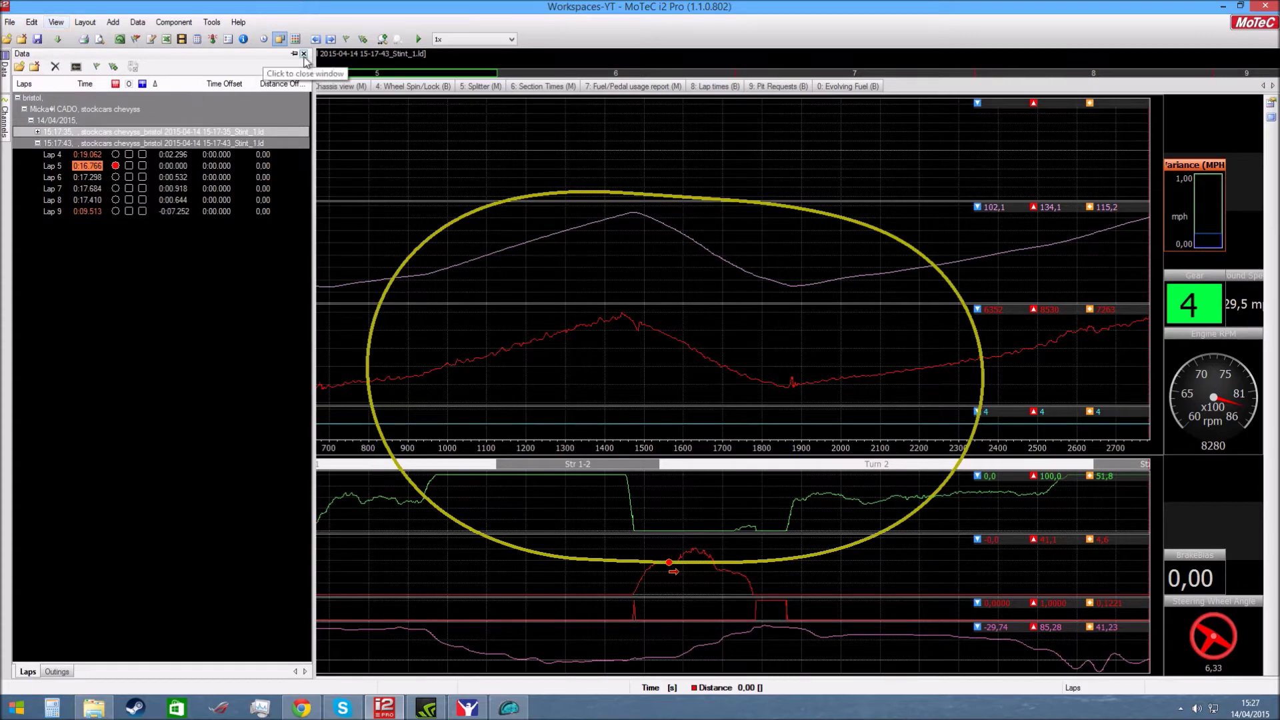
View the traces of Laps 6, 7, 8 and 5 of the 15:17:43 log as main lap, ending on Lap 7
left_click(116, 178)
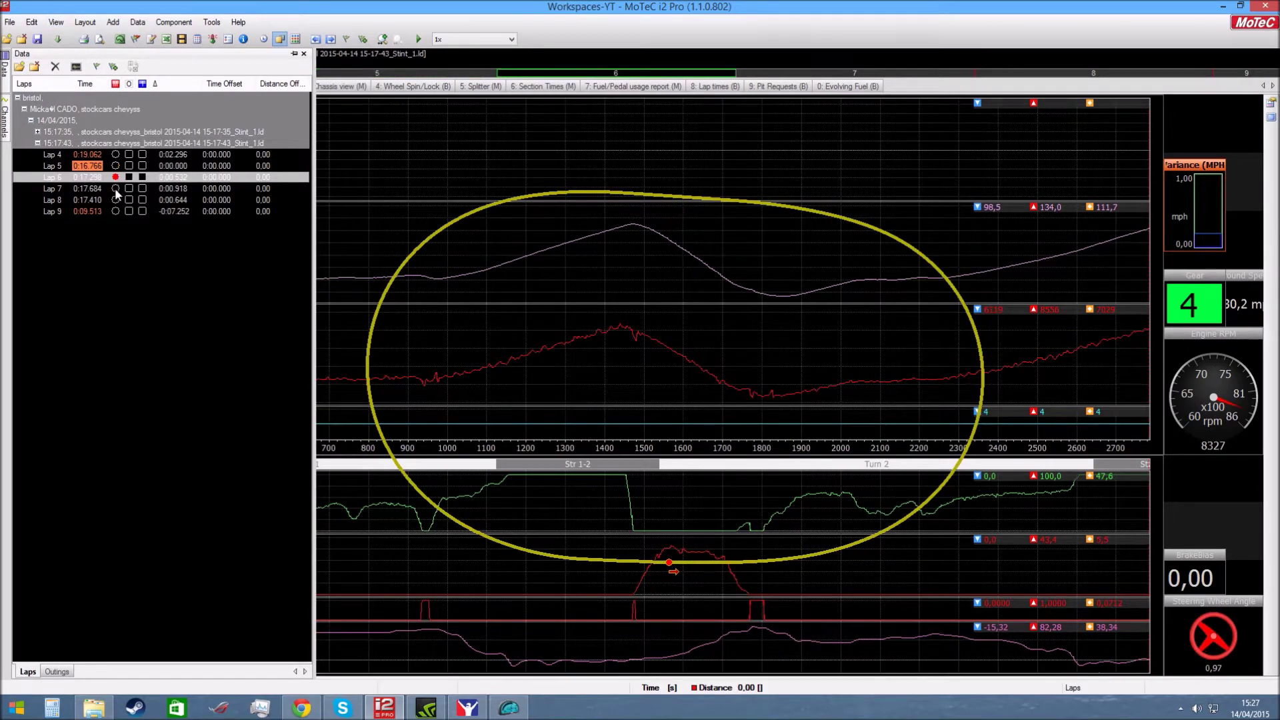
left_click(116, 189)
left_click(115, 200)
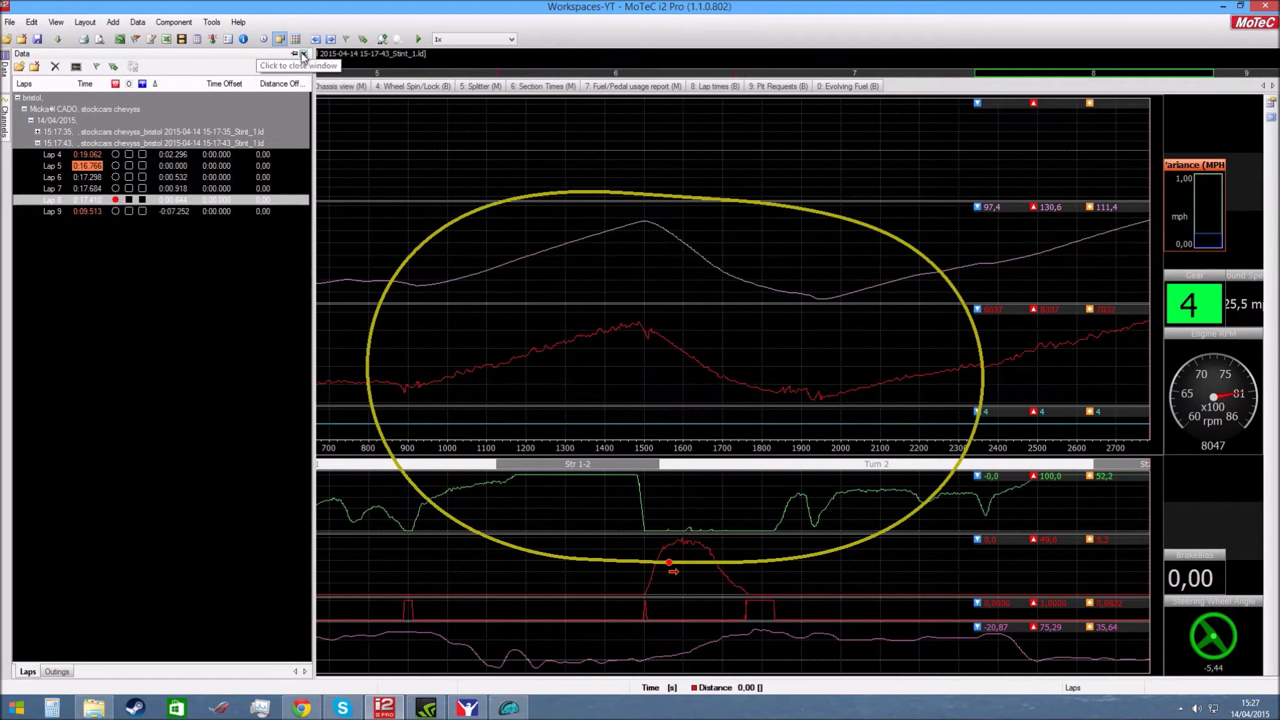
left_click(332, 75)
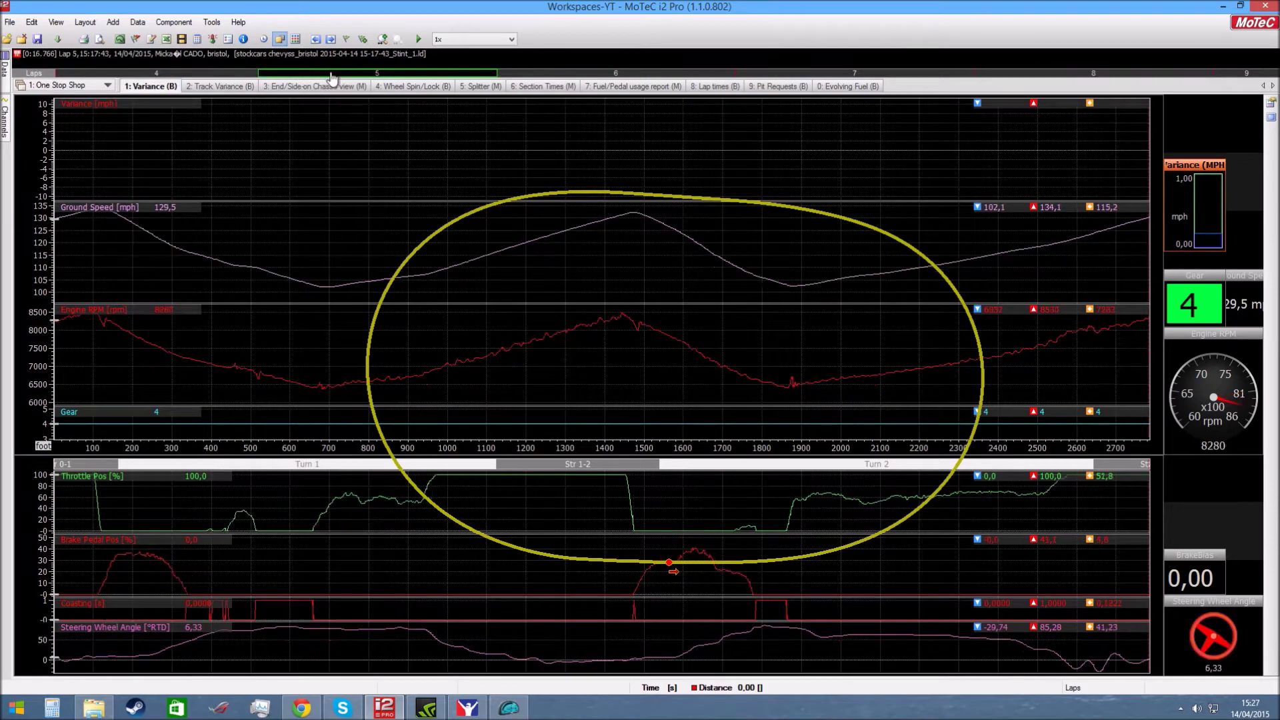
left_click(523, 74)
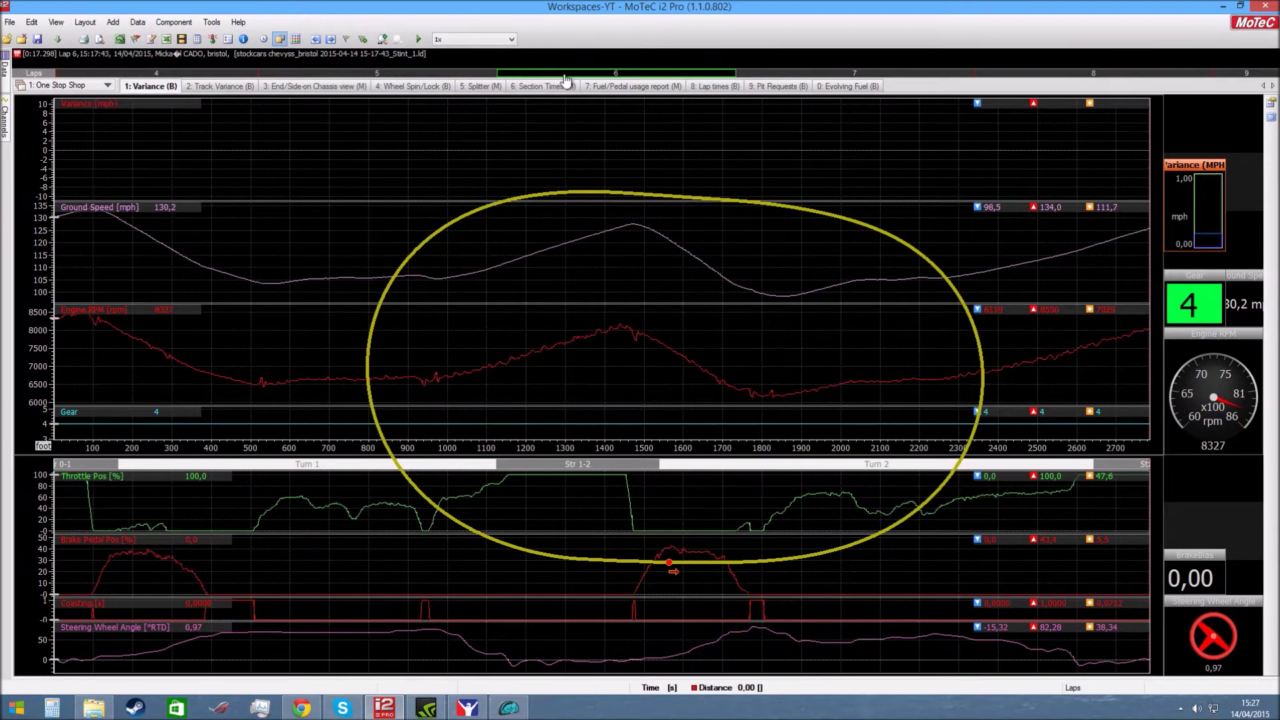
left_click(784, 74)
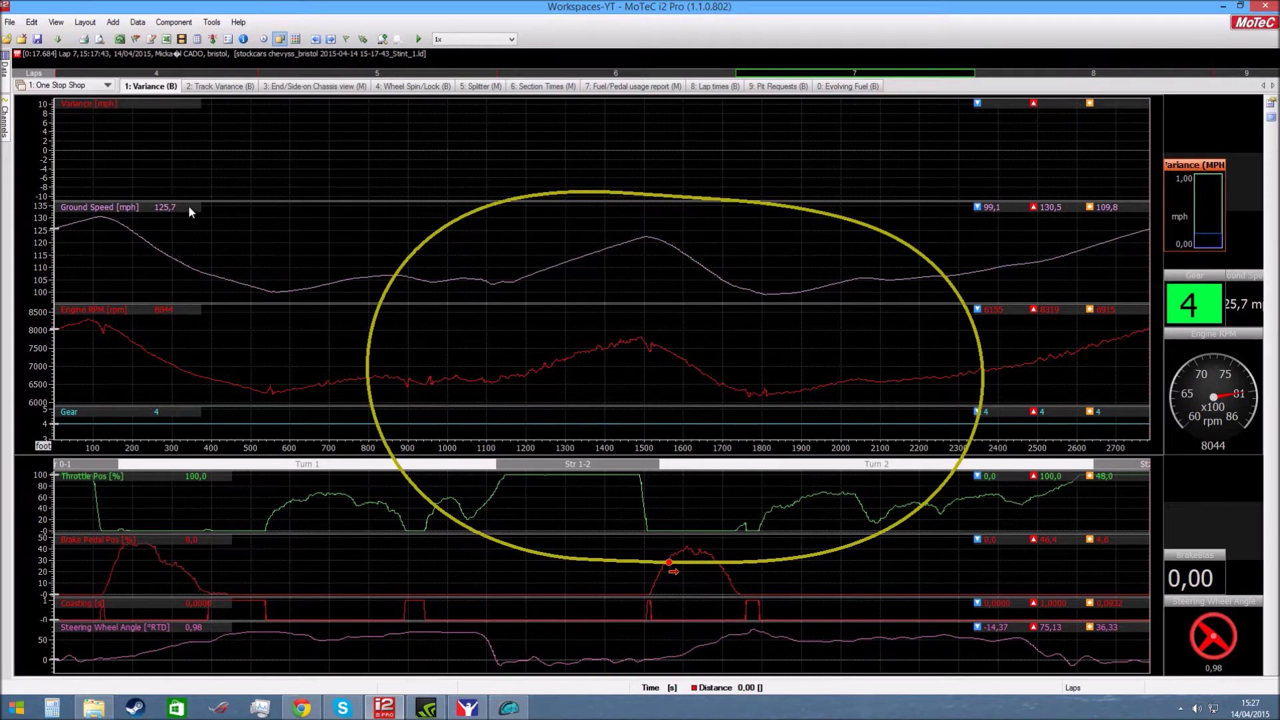
Resize the graph groups, shrinking the Variance graph and enlarging the Engine RPM graph upward
left_click_drag(221, 200, 218, 143)
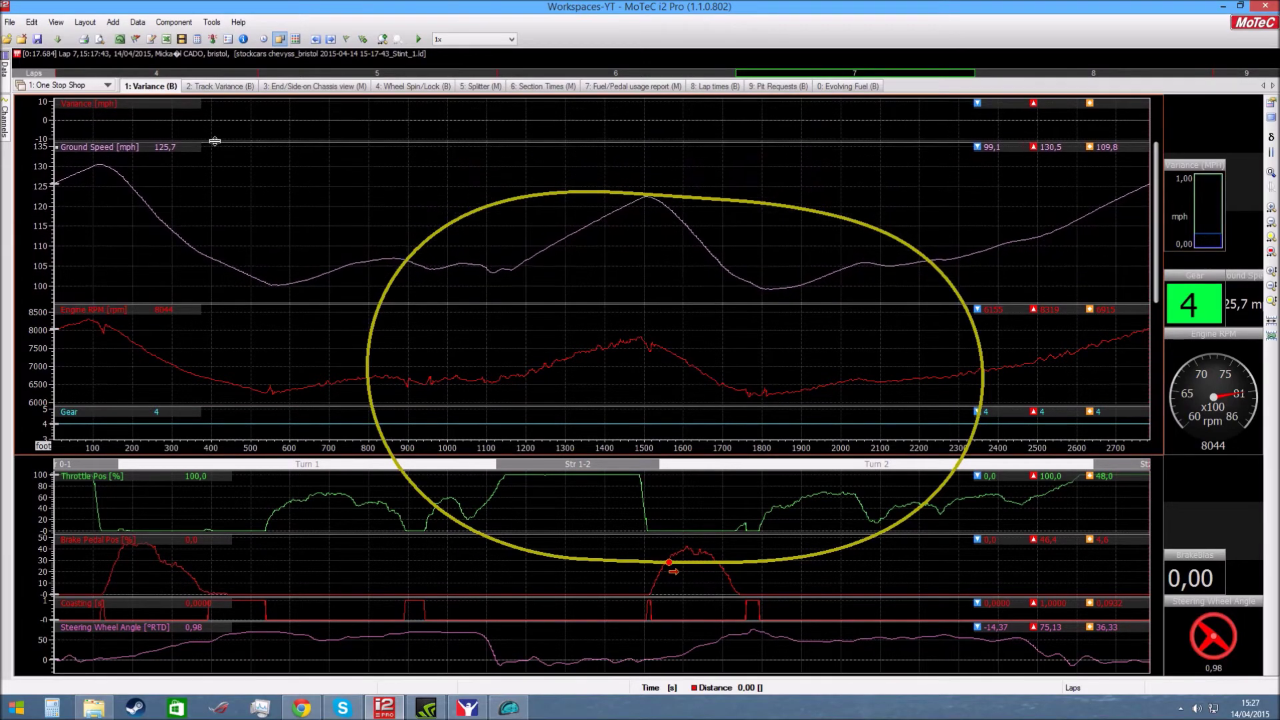
left_click_drag(290, 303, 293, 238)
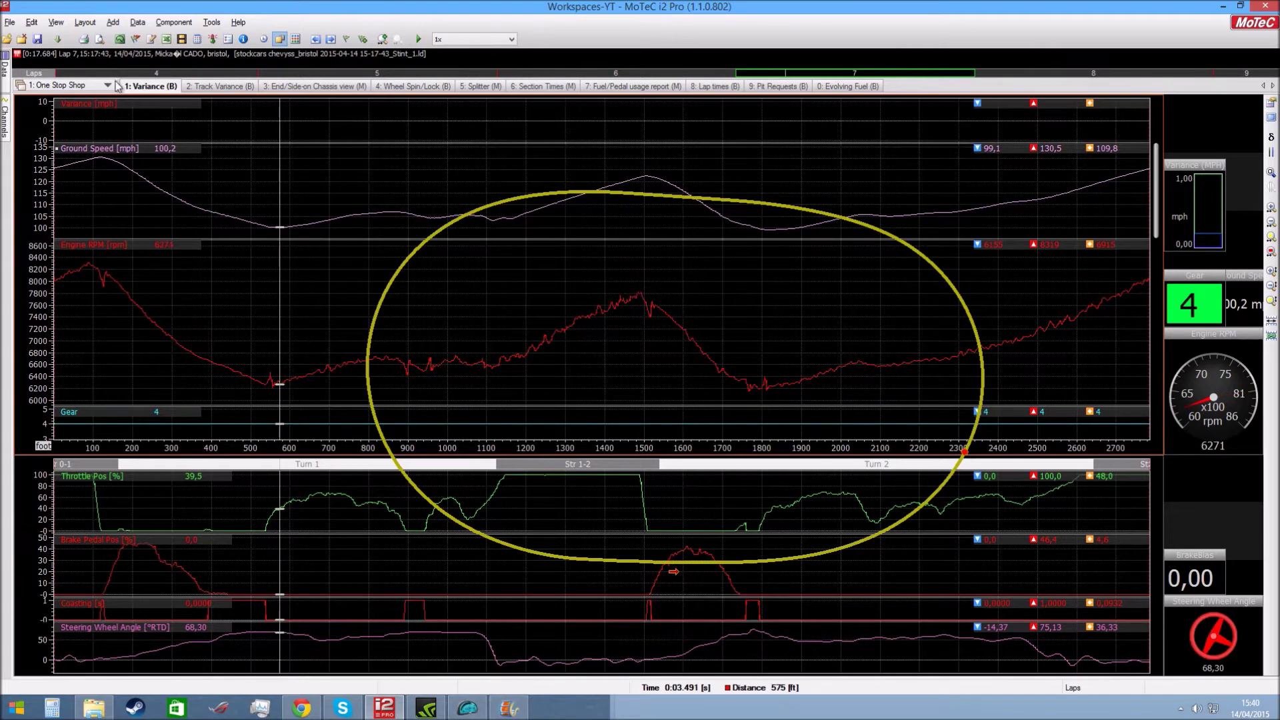
Add a new worksheet named "test" to the Driver Controls workbook
left_click(97, 85)
left_click(89, 197)
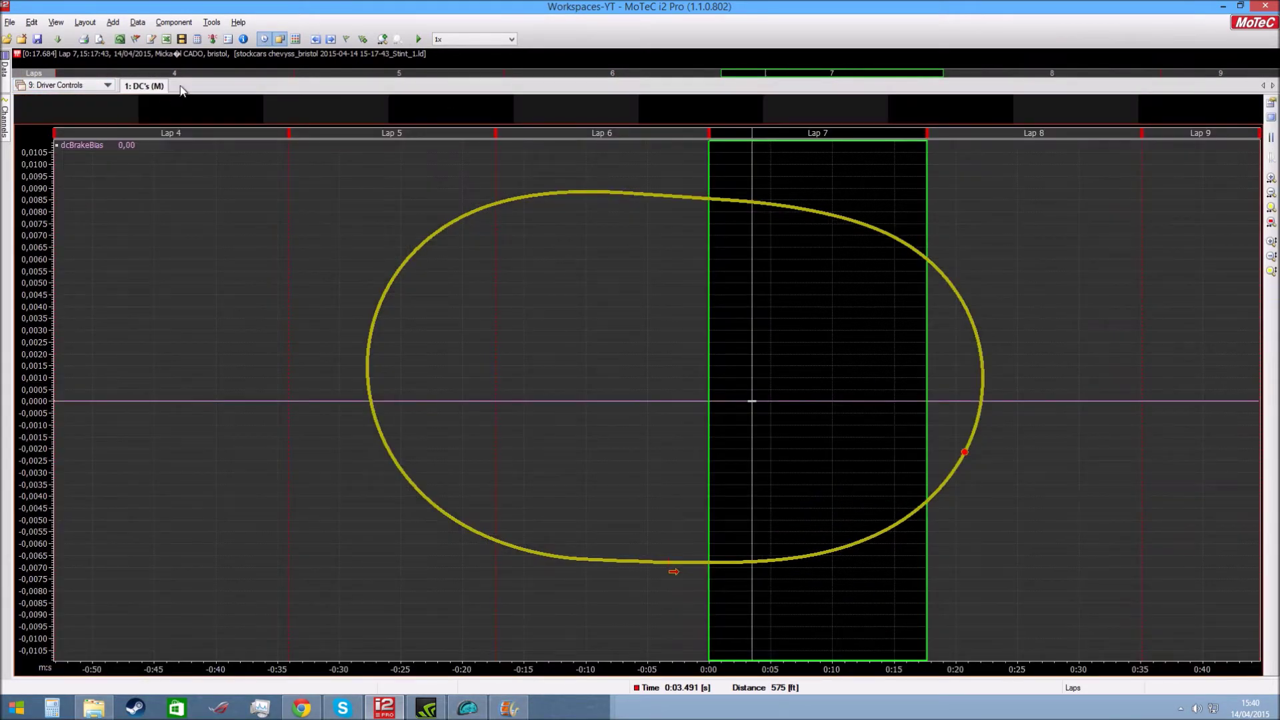
right_click(180, 86)
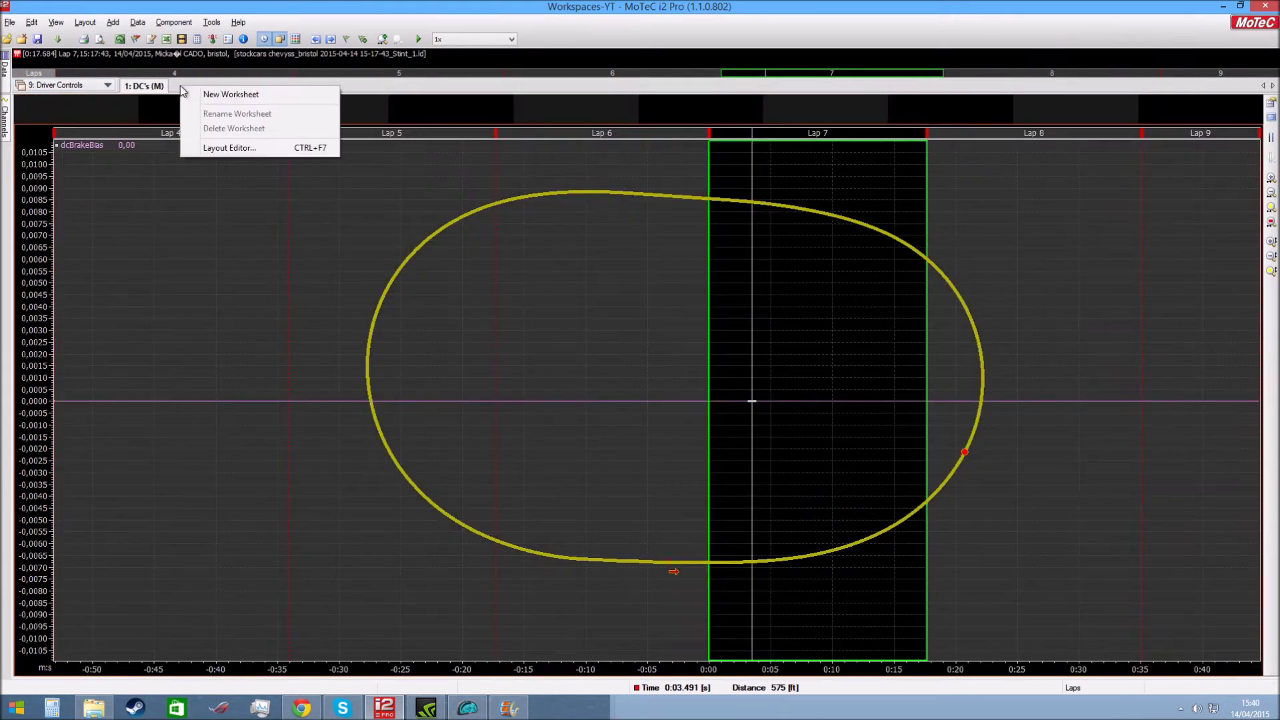
left_click(230, 94)
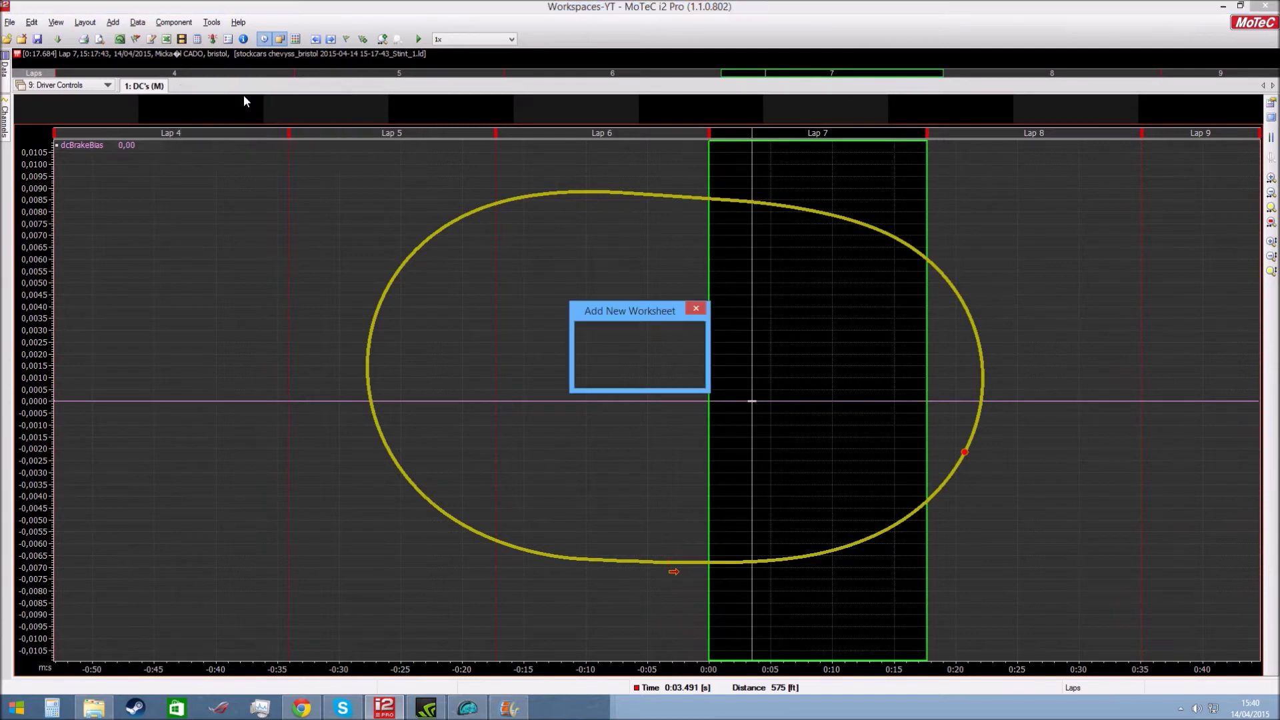
type("test")
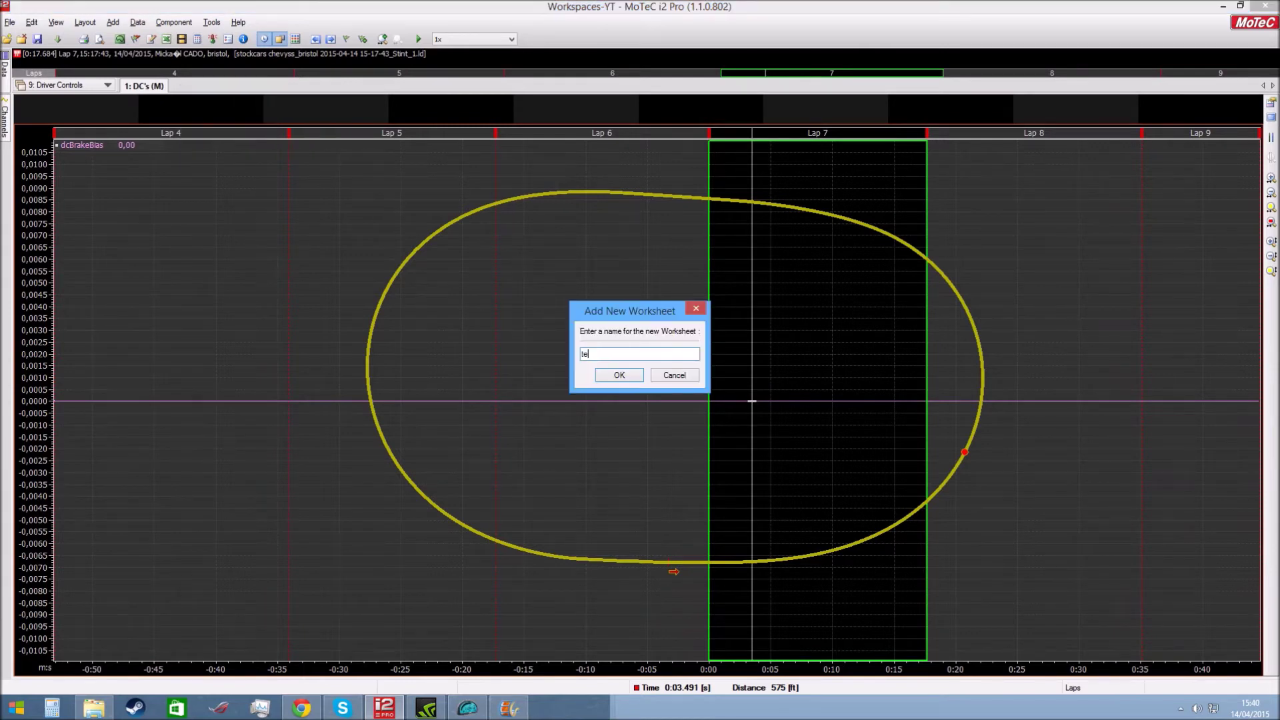
left_click(620, 376)
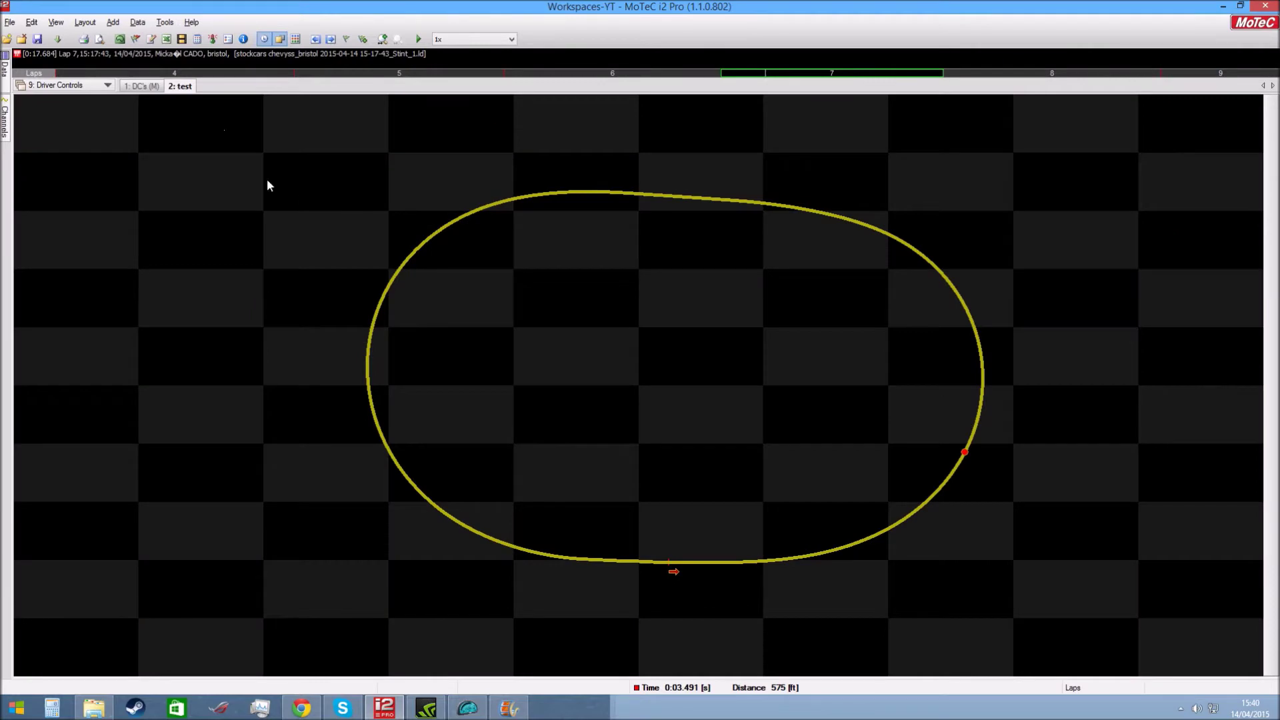
Add a Time/Distance Graph to the empty test worksheet
right_click(209, 186)
mouse_move(255, 198)
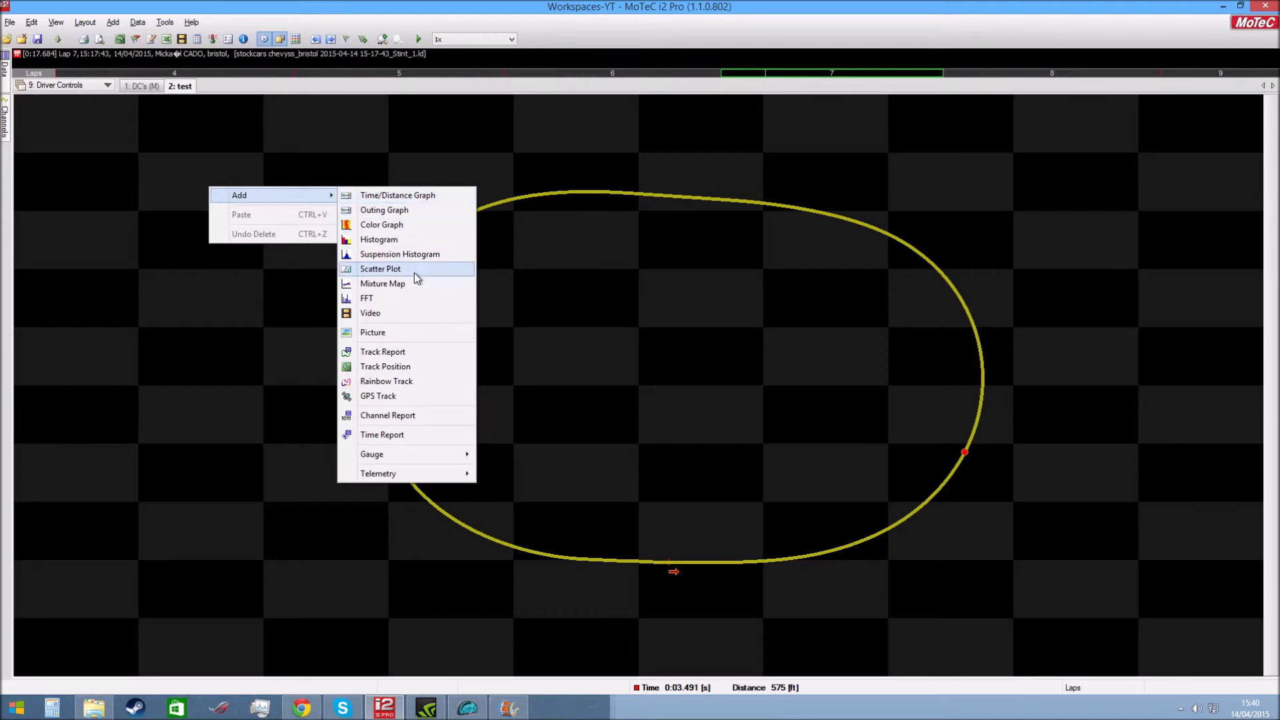
left_click(393, 200)
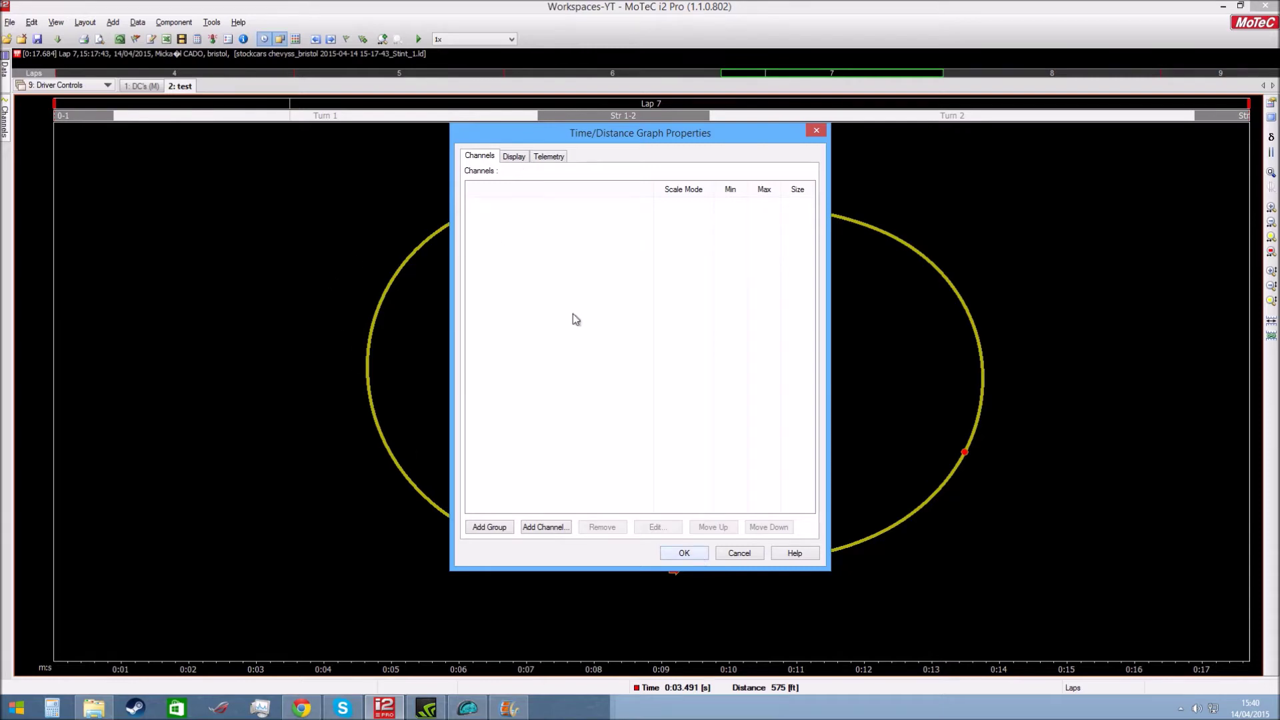
Search the channels for "speed", add the Speed channel to the new graph and apply its properties
left_click(544, 527)
left_click_drag(734, 258, 727, 332)
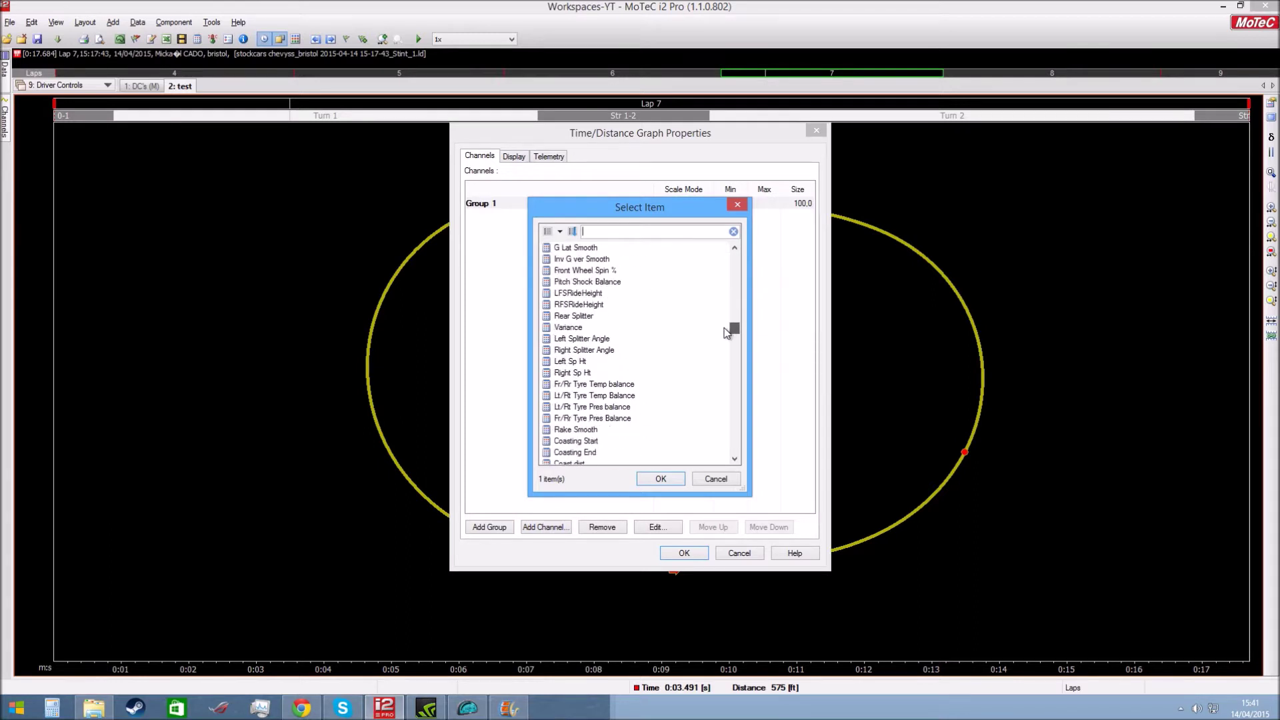
left_click(604, 232)
type("speed")
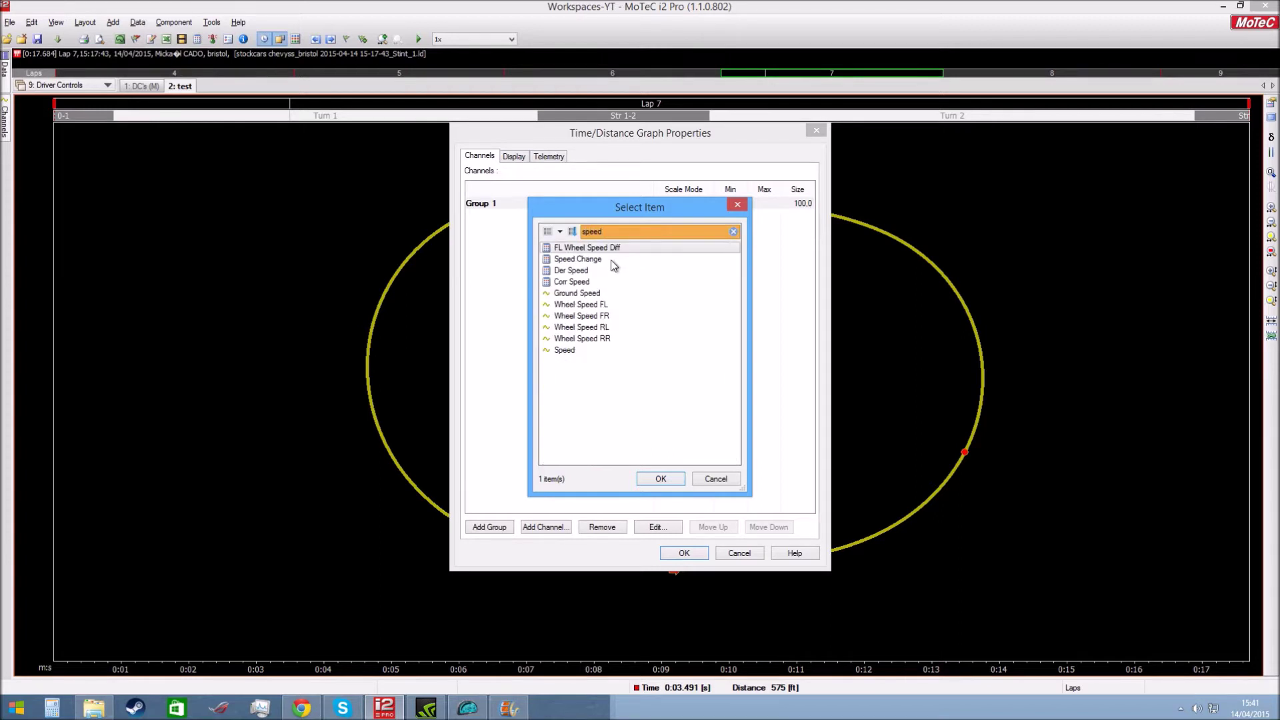
left_click(591, 293)
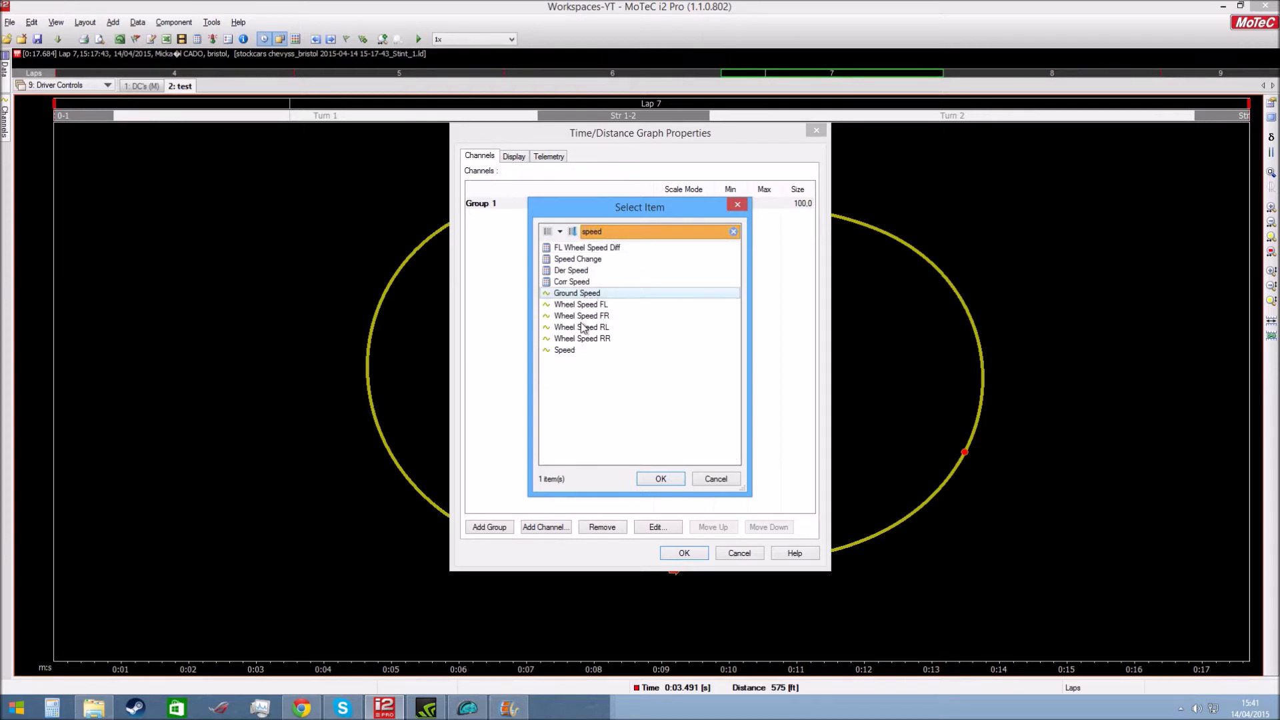
left_click(570, 351)
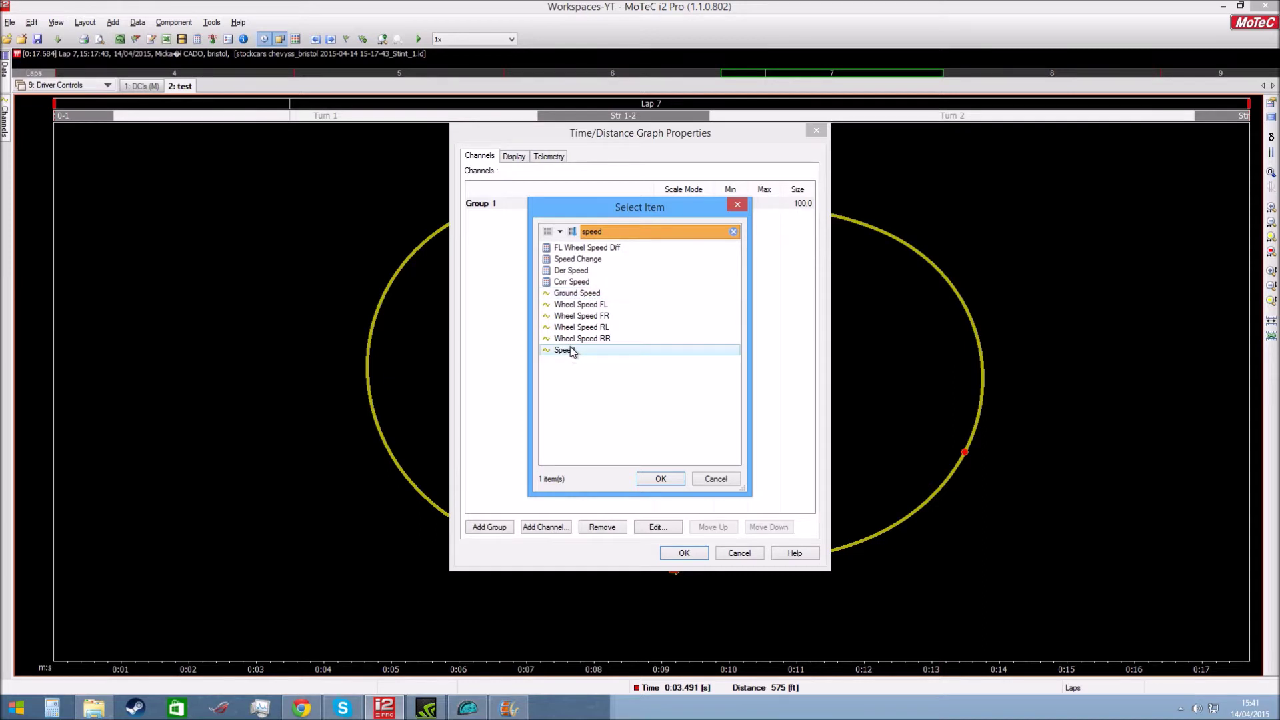
left_click(561, 293)
left_click(565, 351)
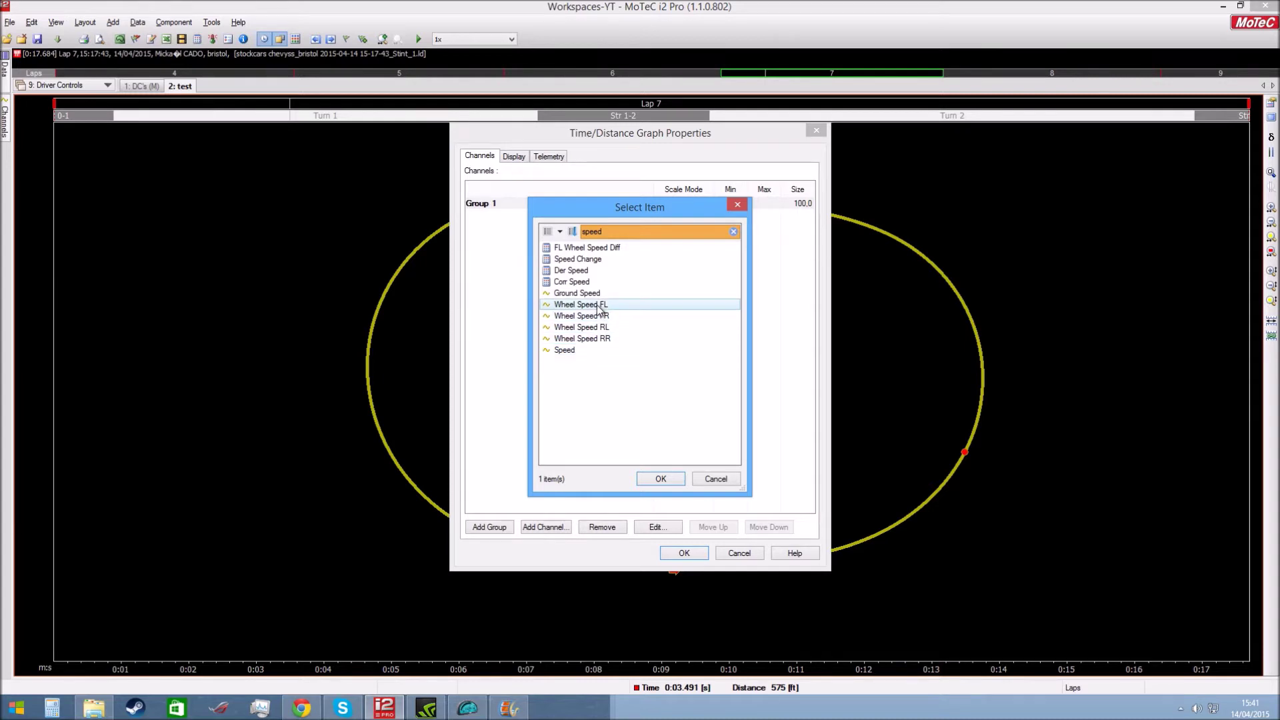
double_click(567, 350)
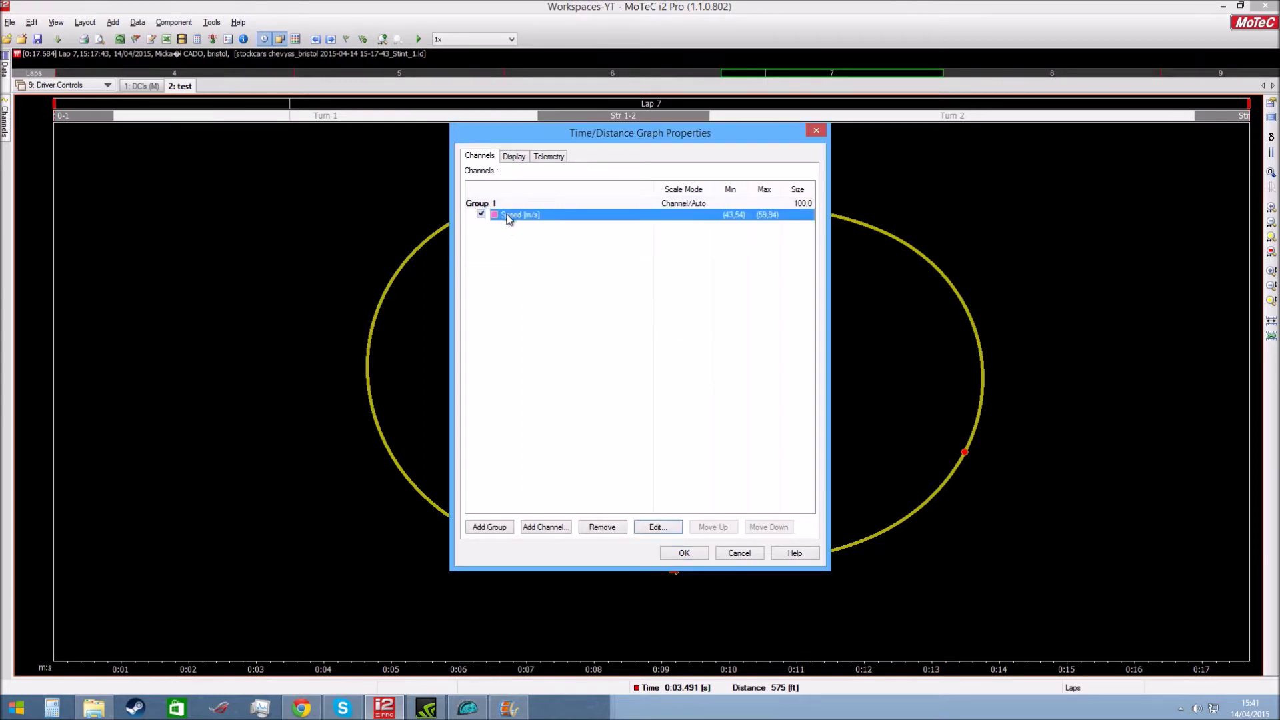
left_click(680, 554)
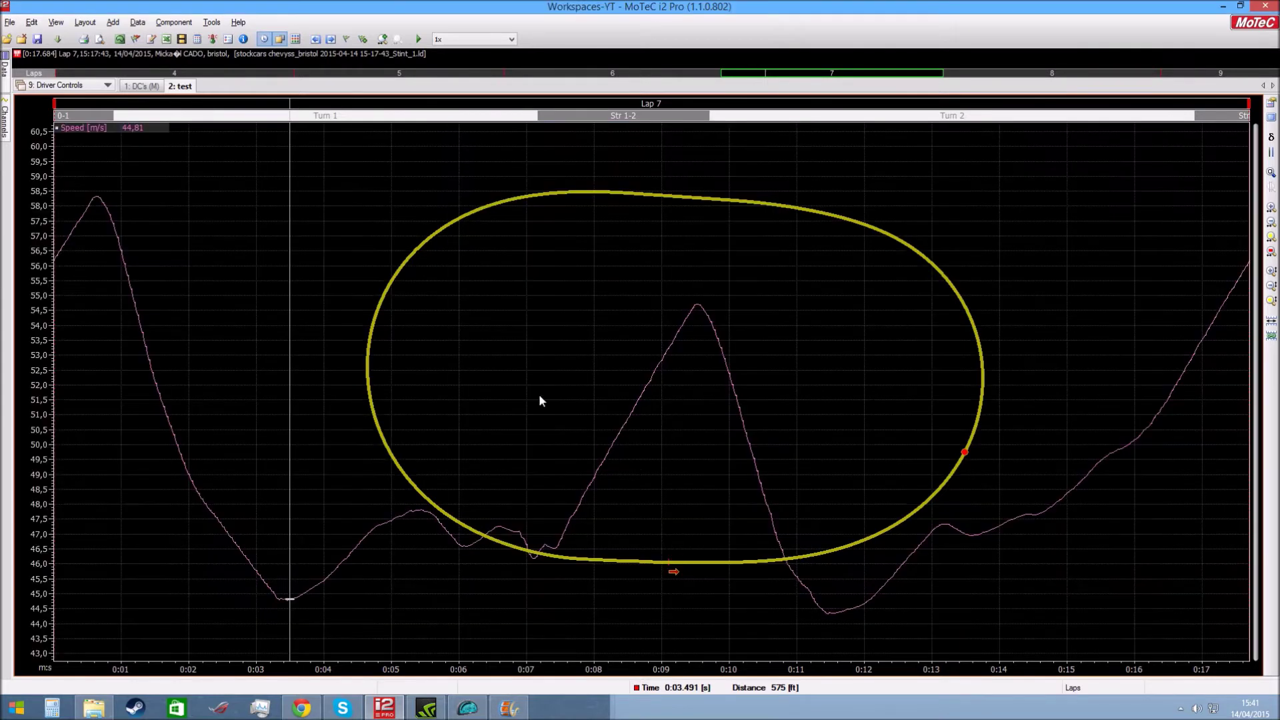
left_click(75, 167)
left_click(149, 223)
left_click_drag(354, 234, 317, 233)
left_click(243, 290)
Reopen the properties of the Speed graph on the test worksheet
right_click(243, 290)
left_click(279, 256)
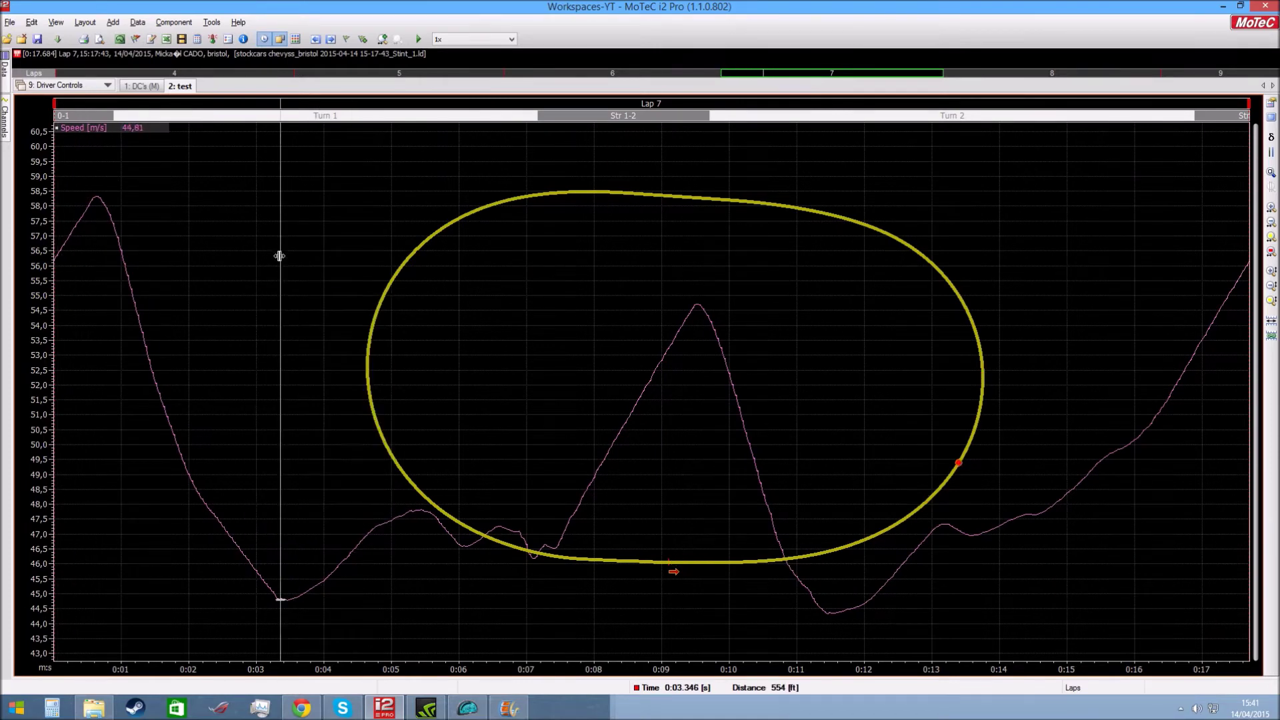
right_click(214, 265)
left_click(253, 271)
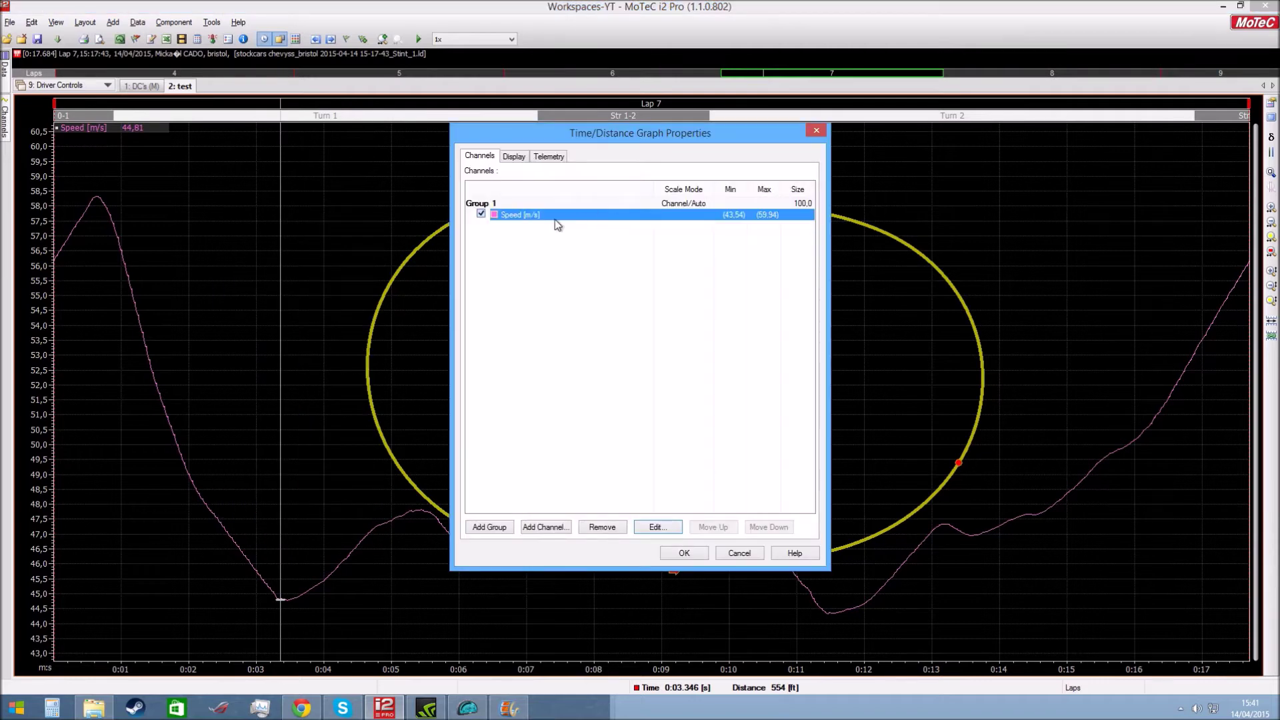